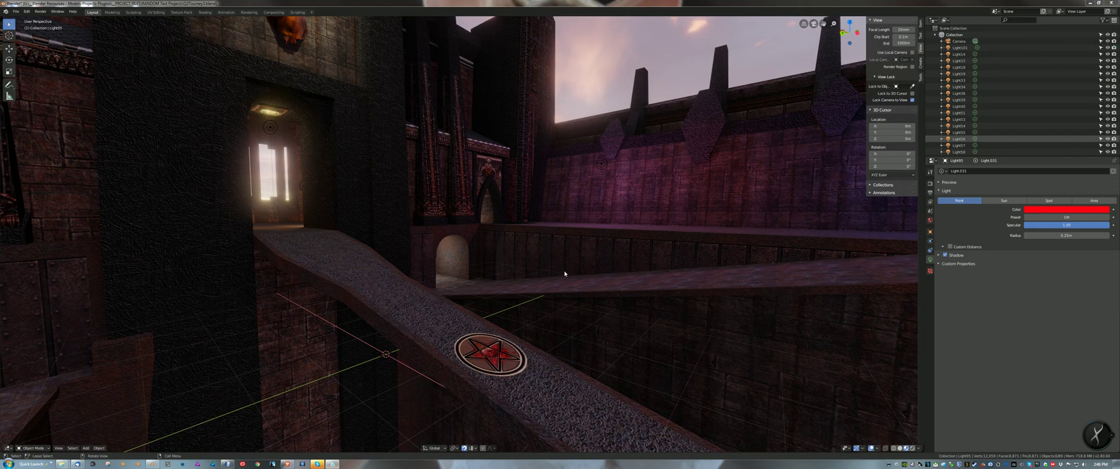
Orbit around the stone bridge with the pentagram emblem to examine its surroundings and the lava pit below
mouse_move(582, 259)
middle_mouse_down()
mouse_move(570, 265)
mouse_move(698, 253)
mouse_move(584, 261)
middle_mouse_up()
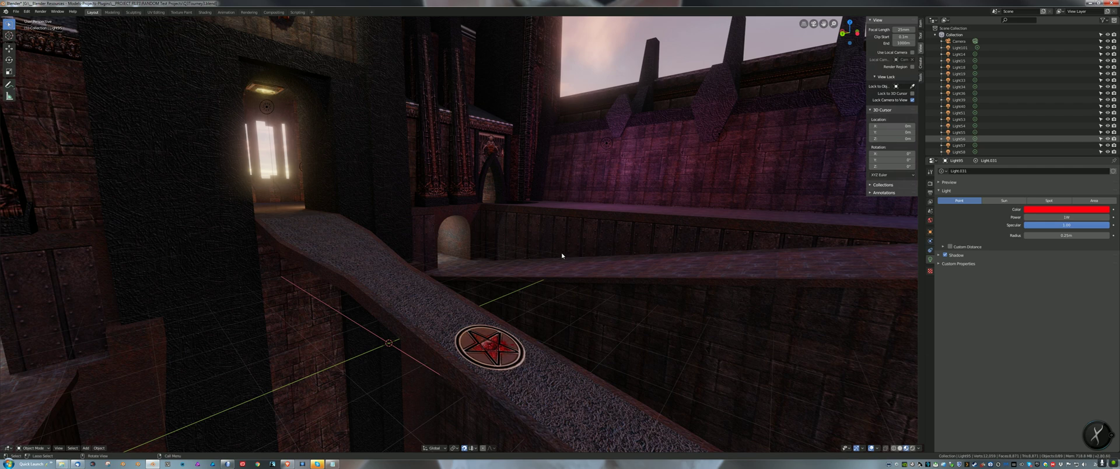
mouse_move(557, 260)
middle_mouse_down()
mouse_move(513, 267)
mouse_move(544, 264)
middle_mouse_up()
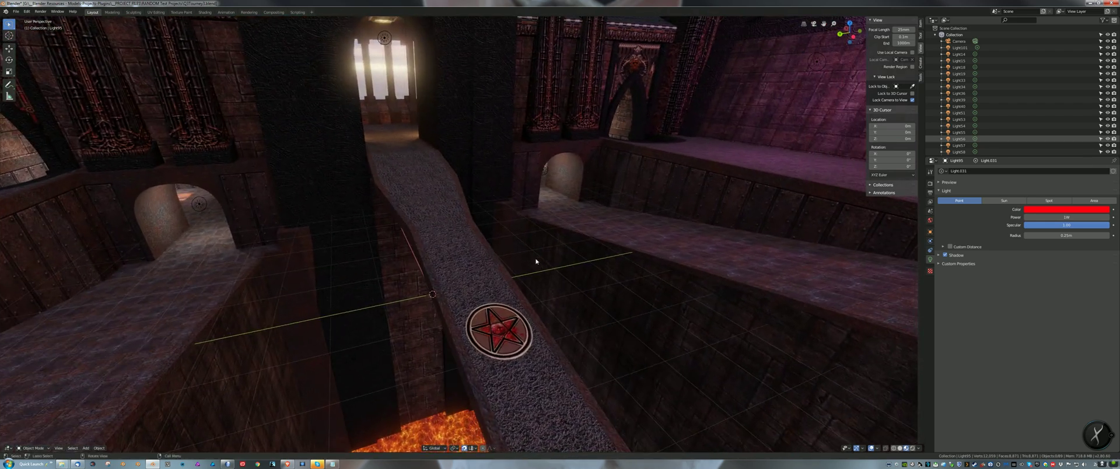
middle_click_drag(471, 274, 542, 278)
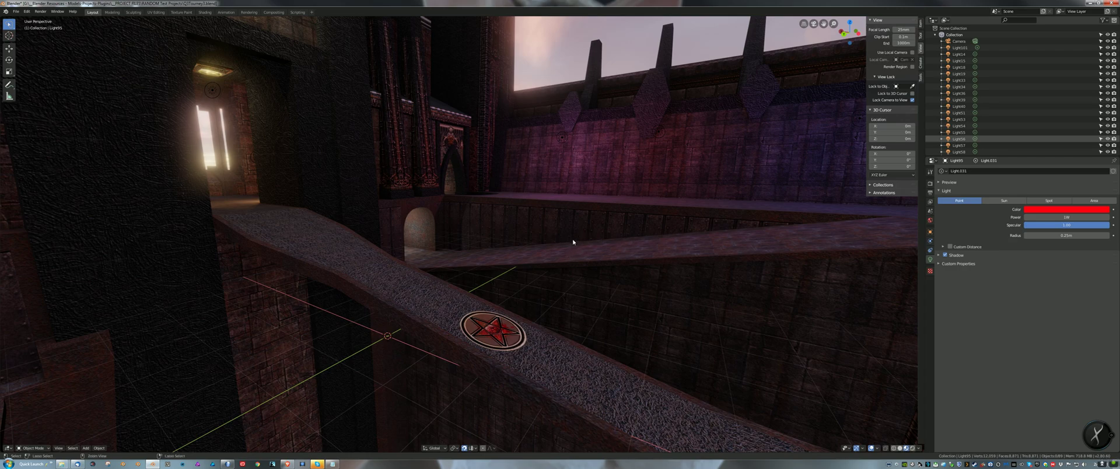
middle_click_drag(573, 242, 620, 254, "ctrl")
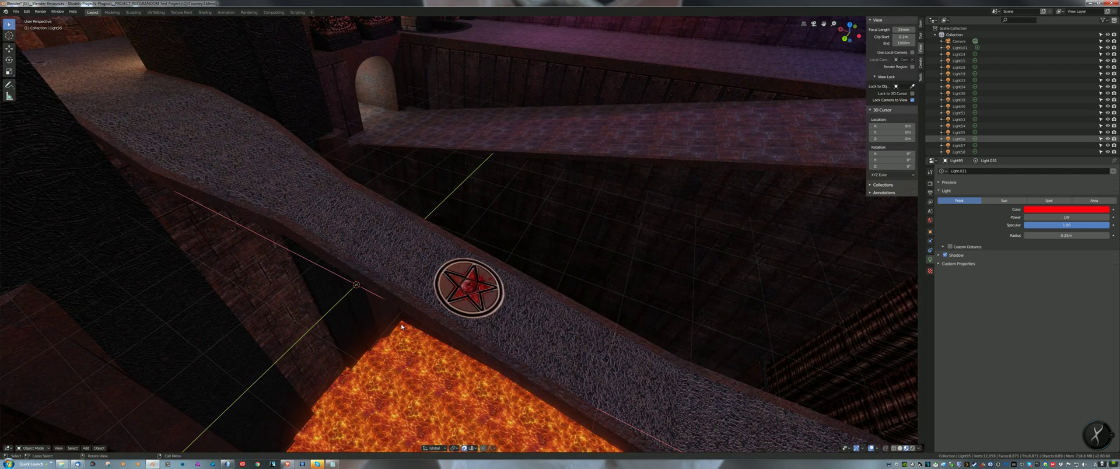
middle_click_drag(406, 327, 449, 267, "ctrl")
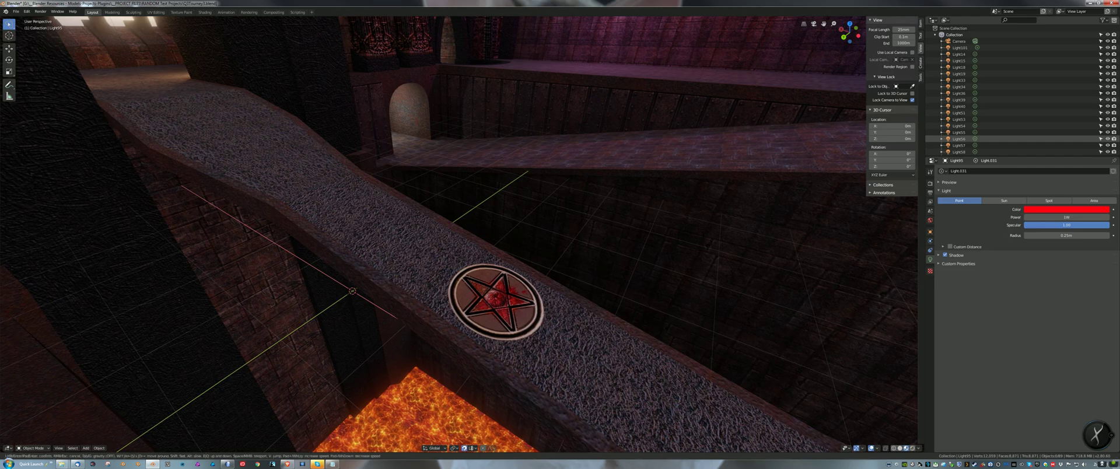
Walk through the scene over the bridge and down into the lava pit to examine its surface and surrounding walls
key("w")
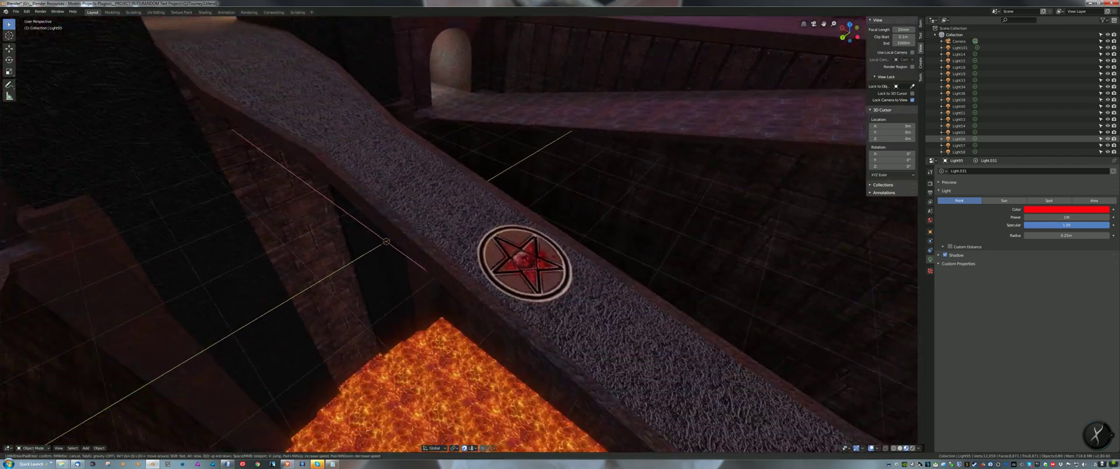
key("s")
key("w")
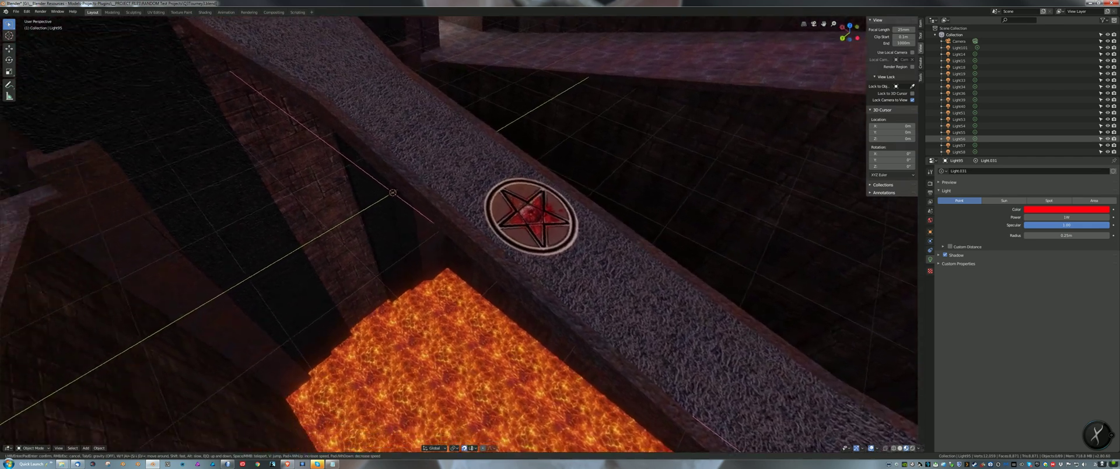
key("s")
key("w")
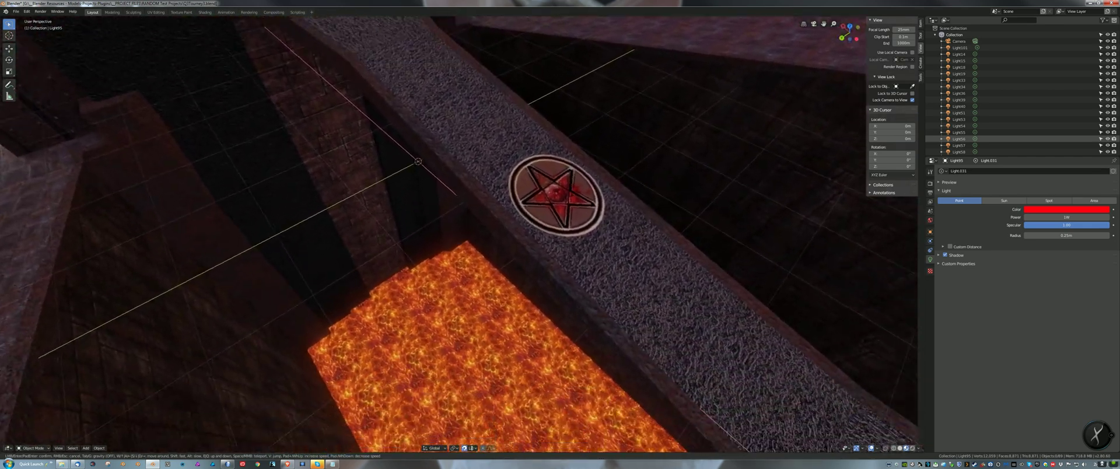
key("s")
key("w")
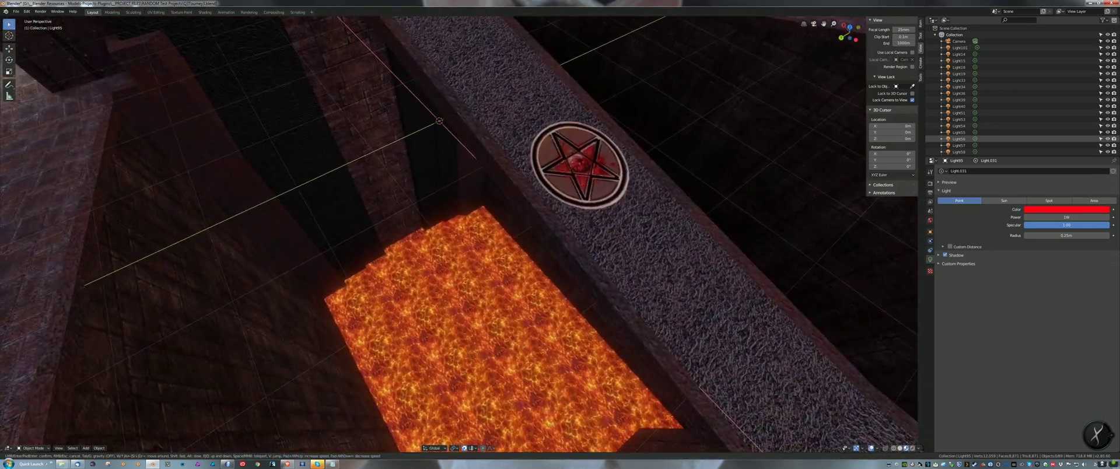
key("w")
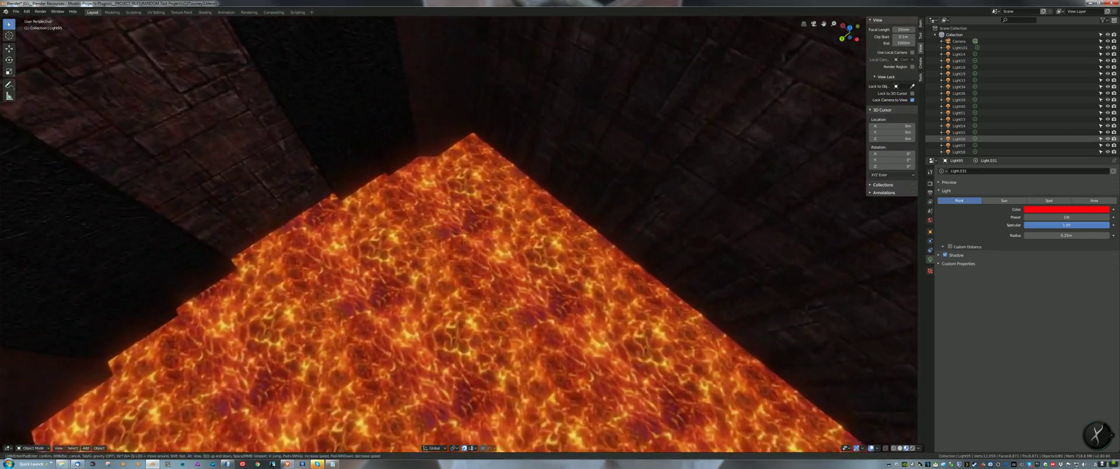
key("w")
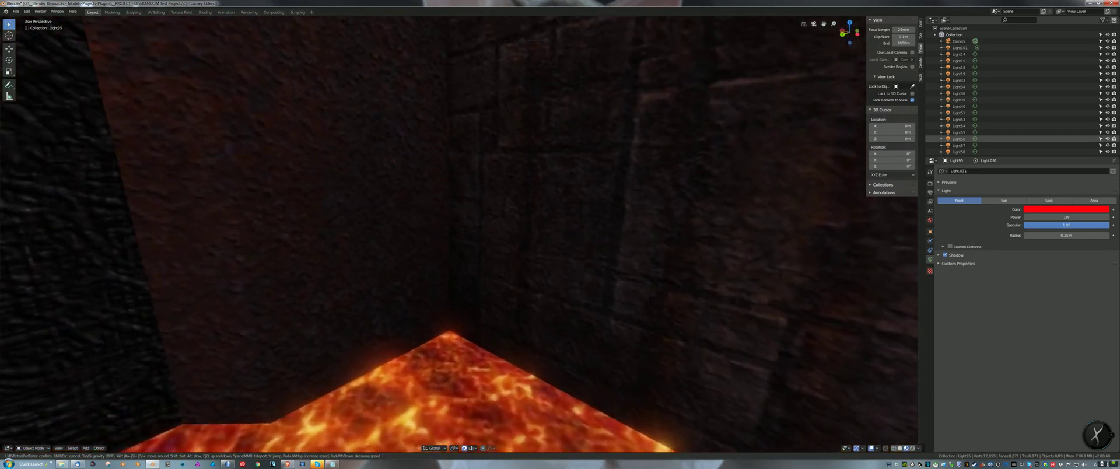
Walk from the pit past the arched doorways and riveted walls into the torch-lit hall to inspect the interior
key("s")
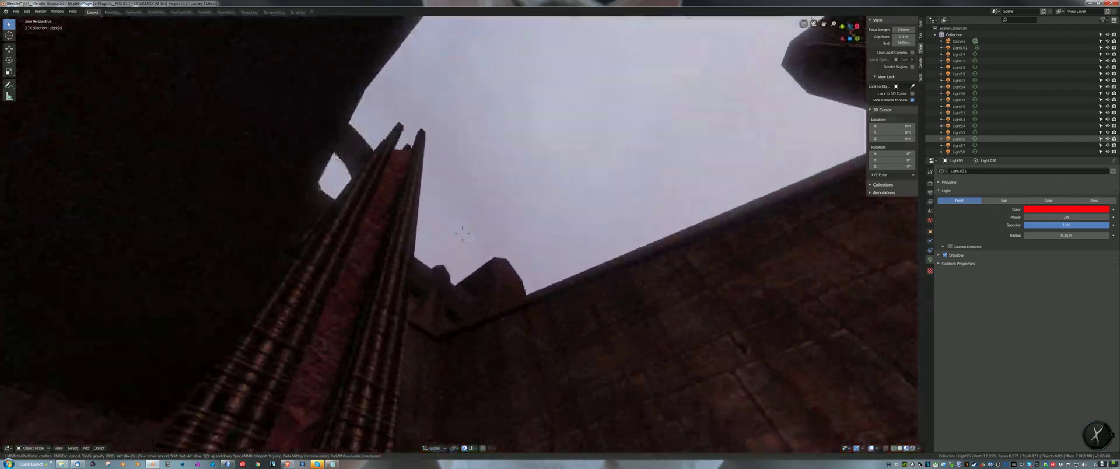
key("w")
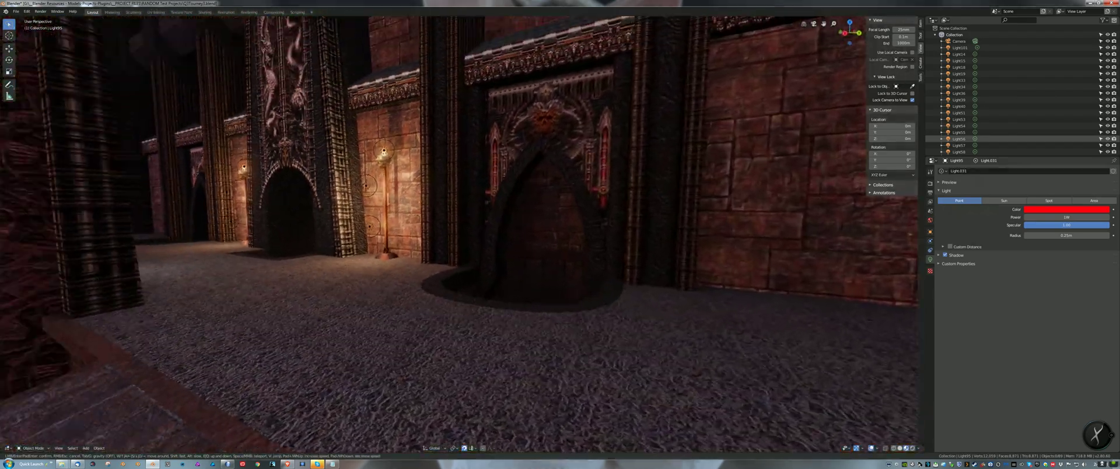
key("w")
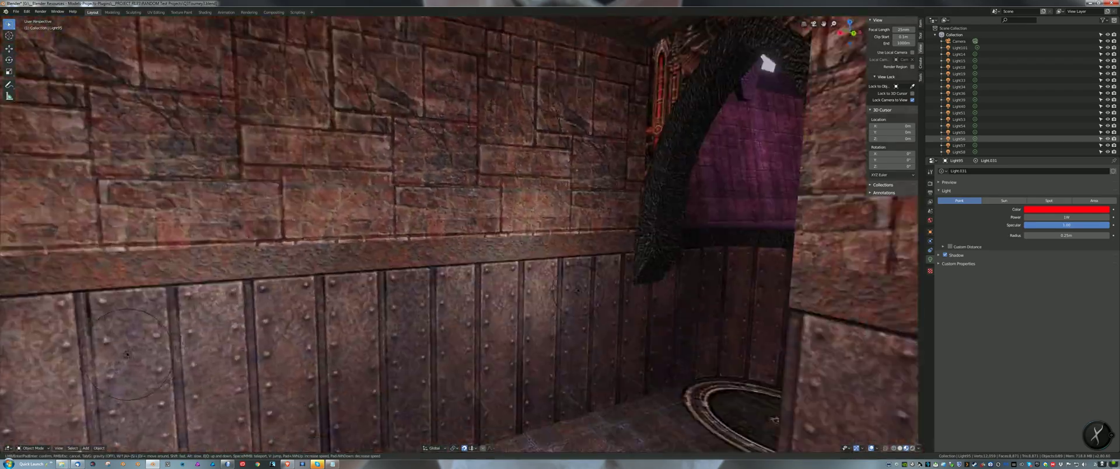
key("e")
key("w")
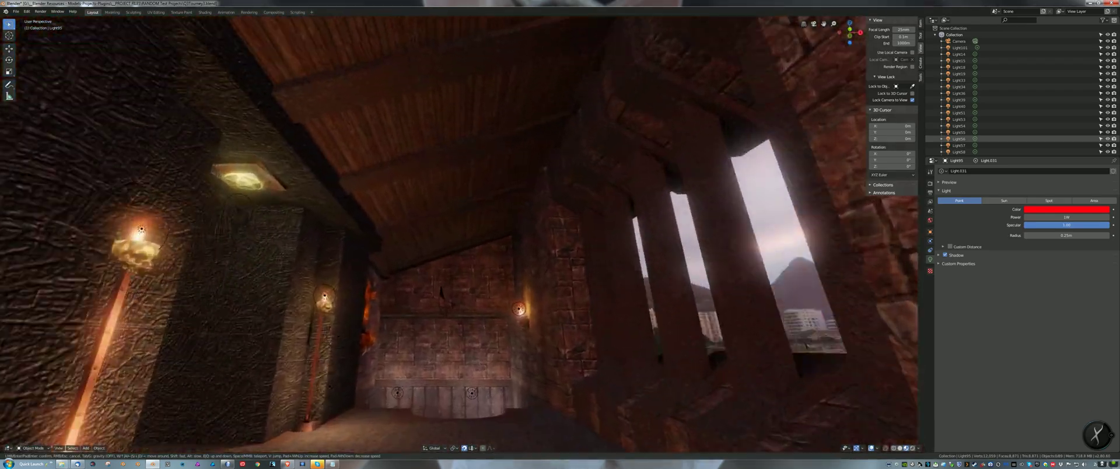
key("w")
key("d")
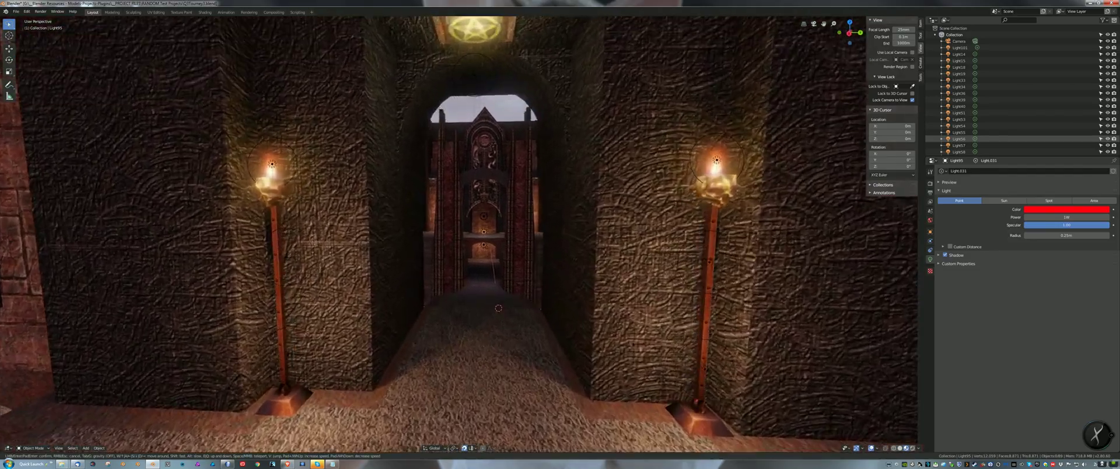
Walk out of the hall onto the bridge and view the courtyard, tall pillars and gate facade from several positions
key("w")
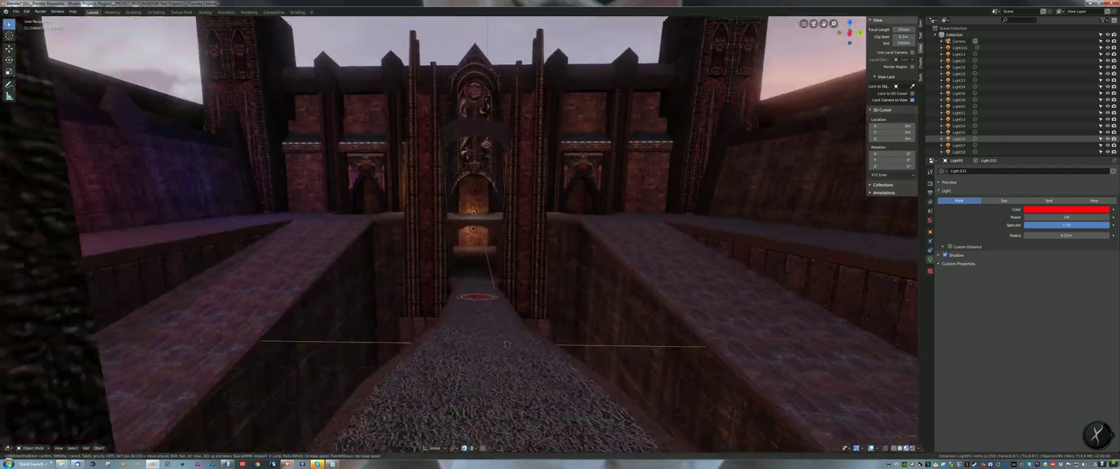
key("s")
key("w")
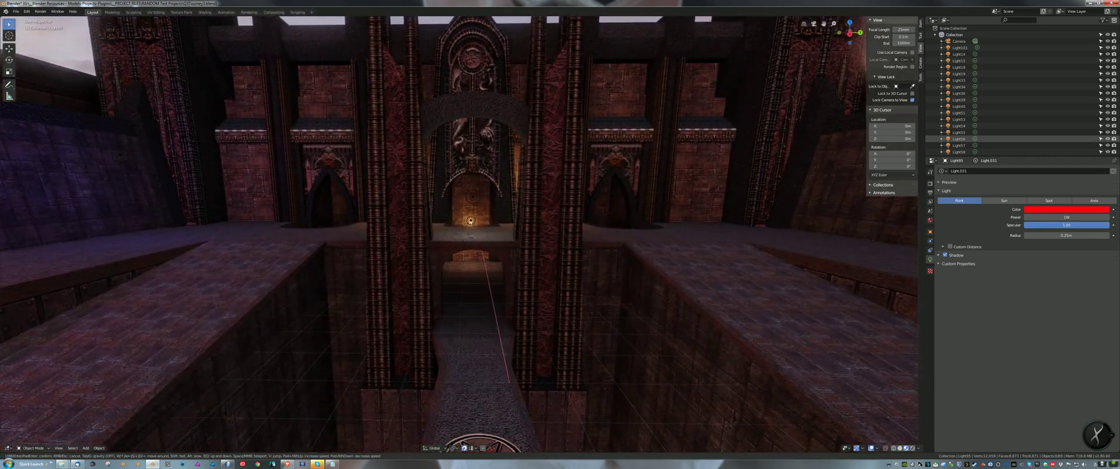
key("w")
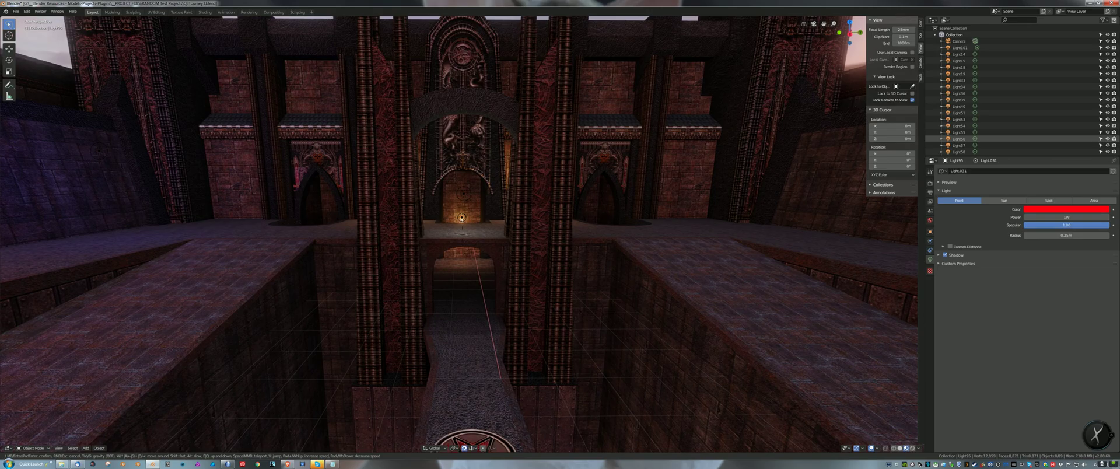
key("w")
key("s")
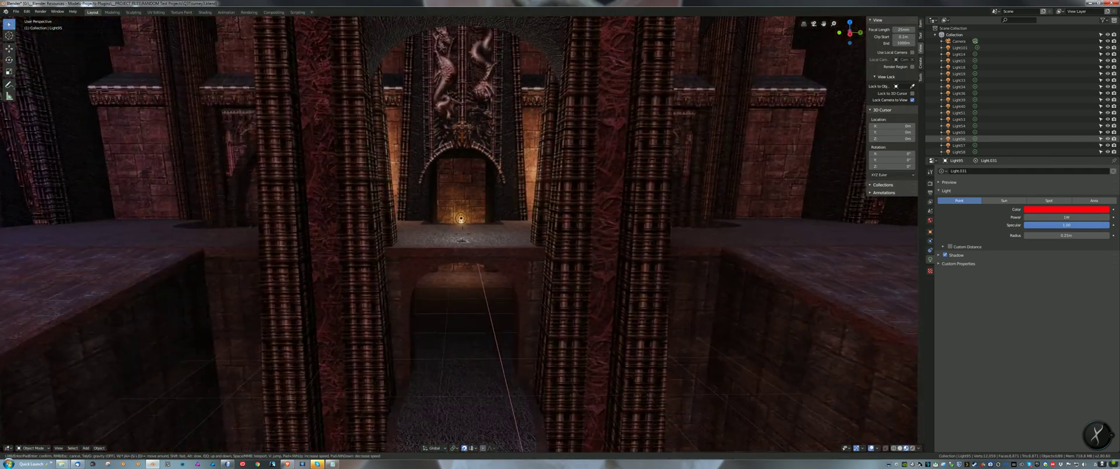
key("w")
key("w")
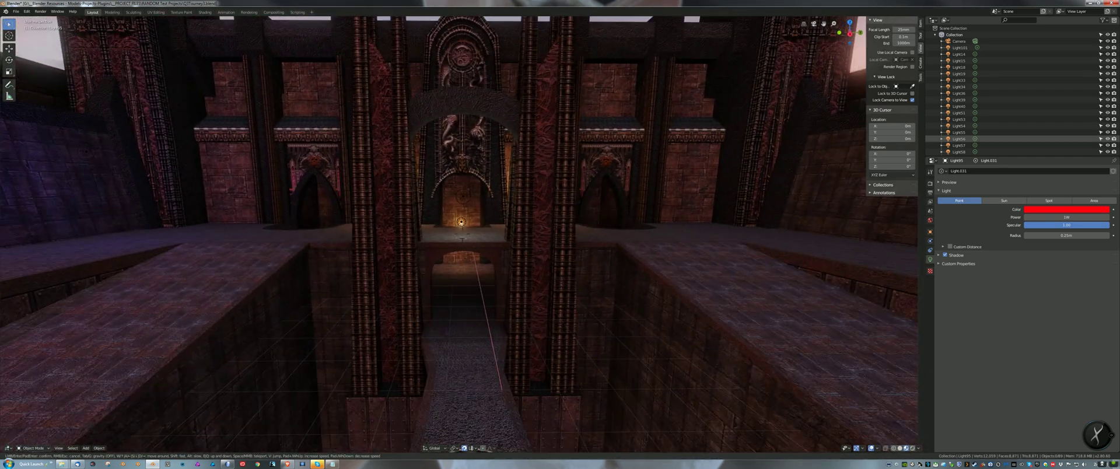
key("d")
key("a")
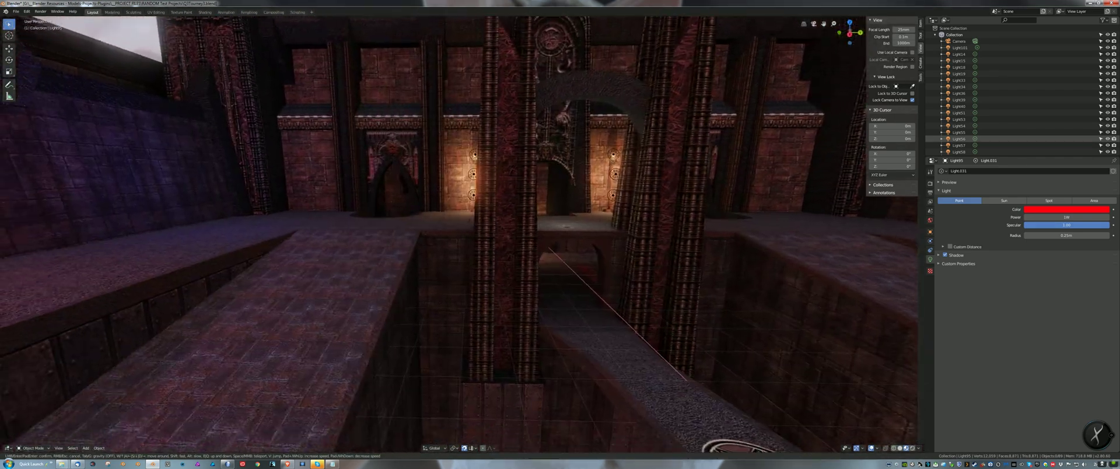
key("d")
key("d")
key("a")
key("d")
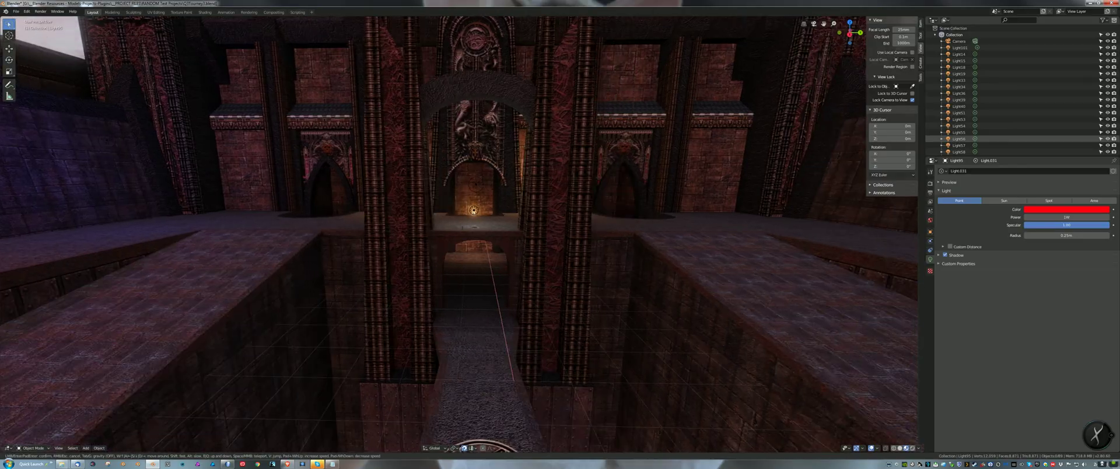
key("s")
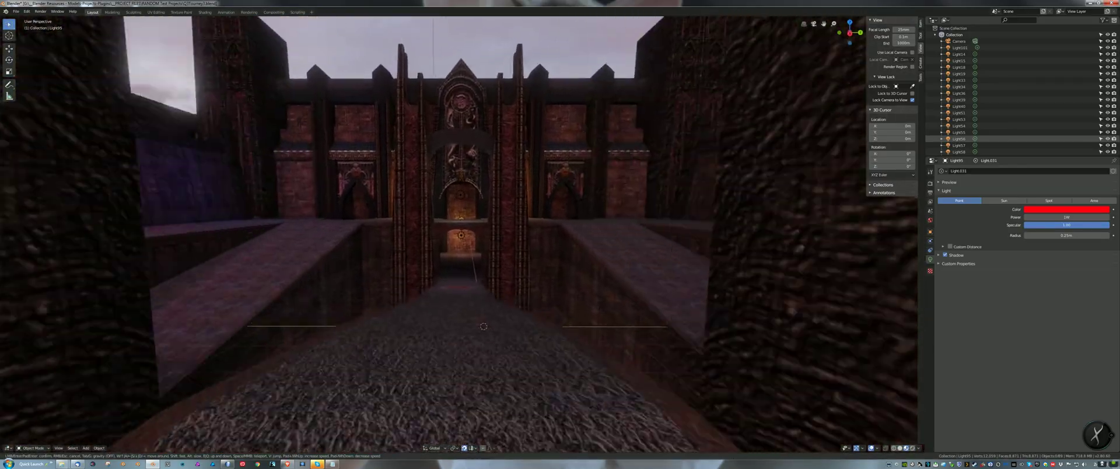
Move across the bridge to the dragon-carved gate and examine its archway and flanking torches up close
key("w")
key("w")
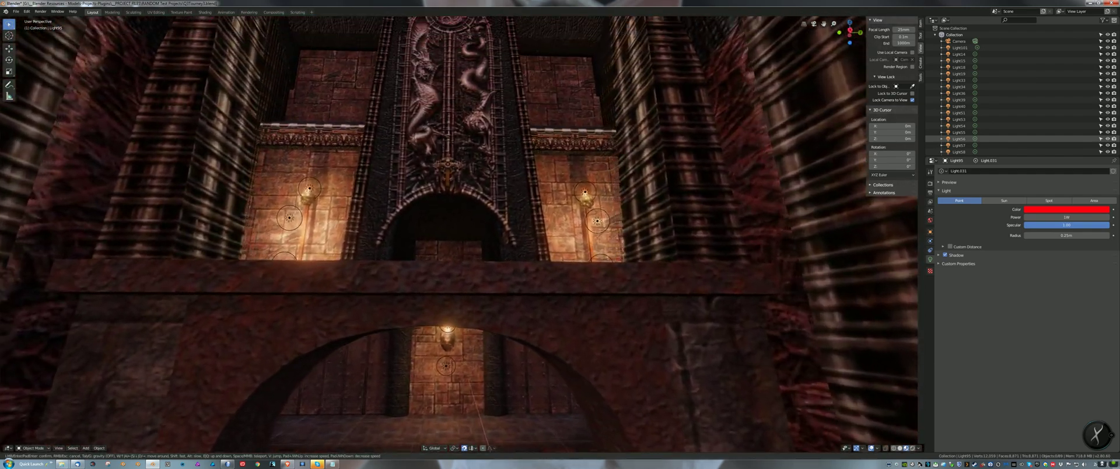
key("w")
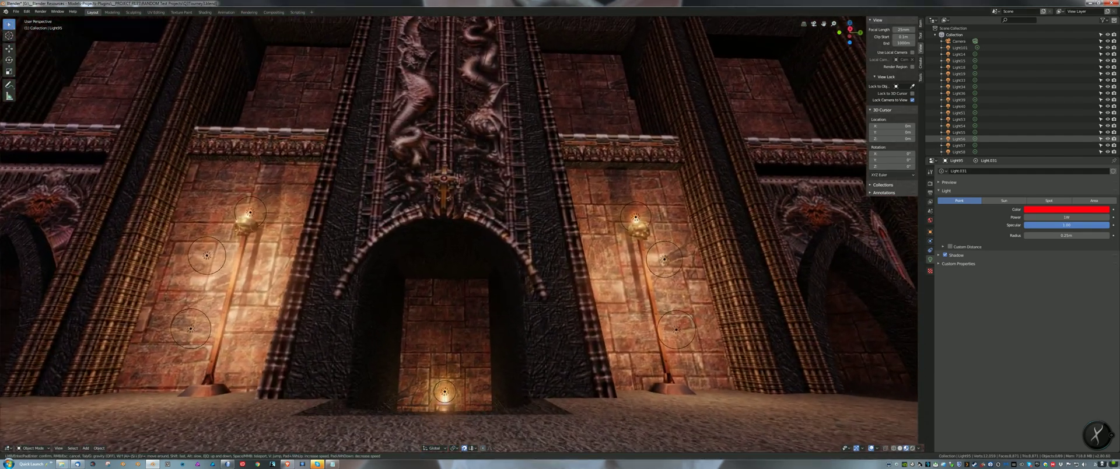
key("w")
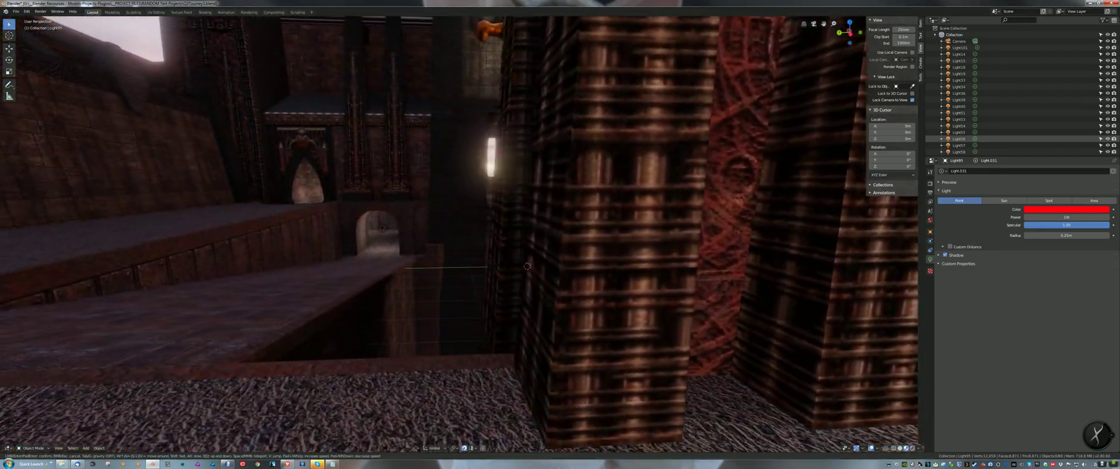
Walk from the gate along the side ramps, through the arched tunnels and windowed hall, and back toward the bridge
key("w")
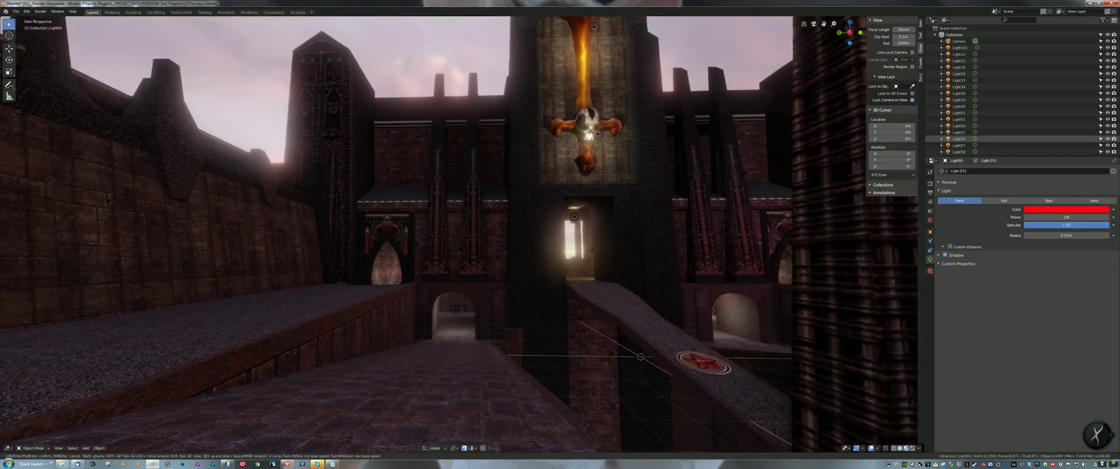
key("w")
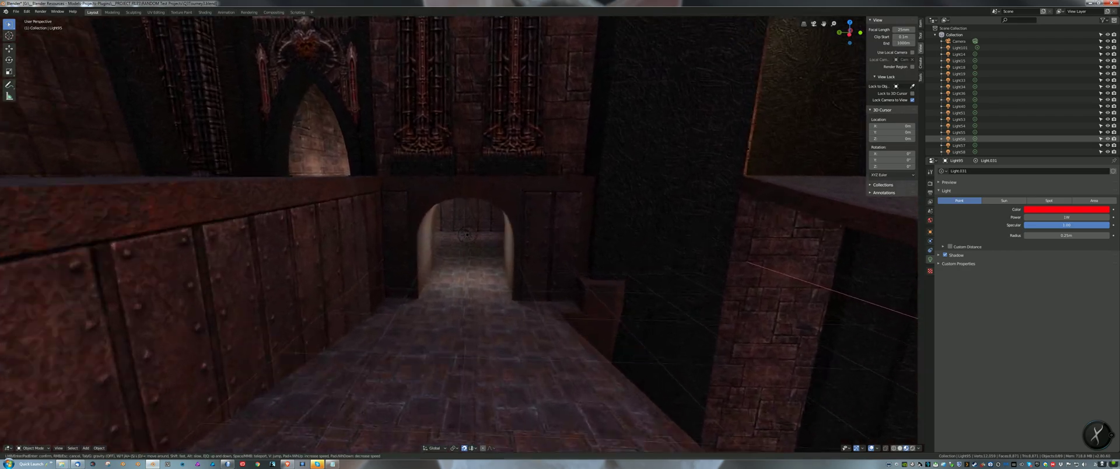
key("w")
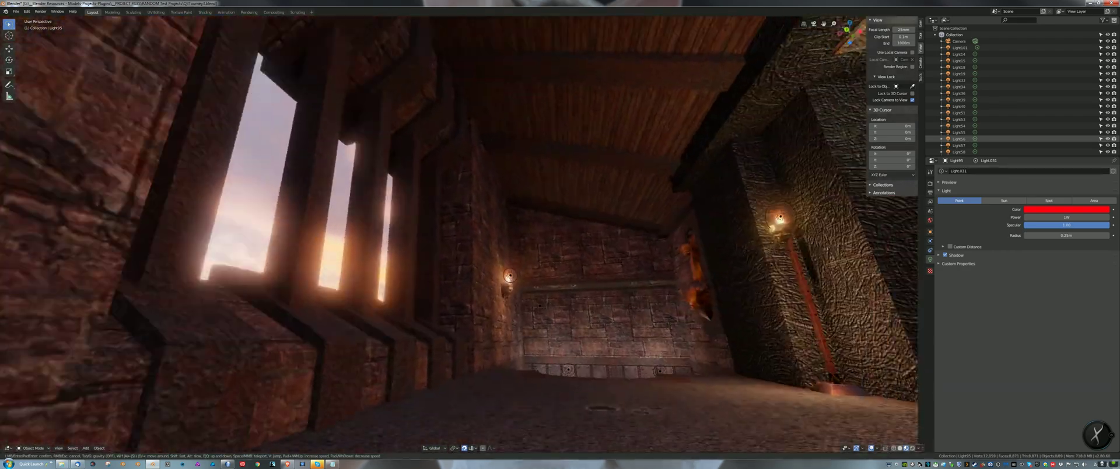
key("w")
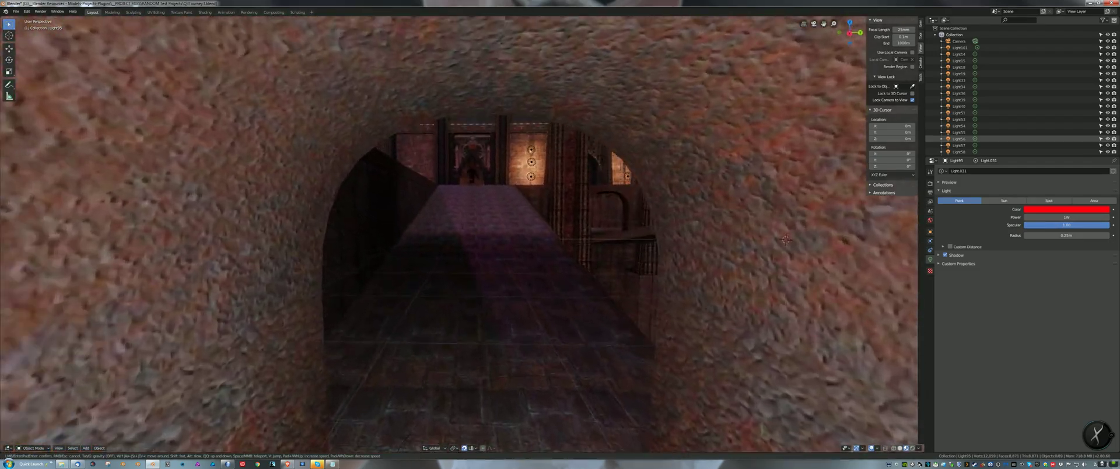
key("w")
key("w")
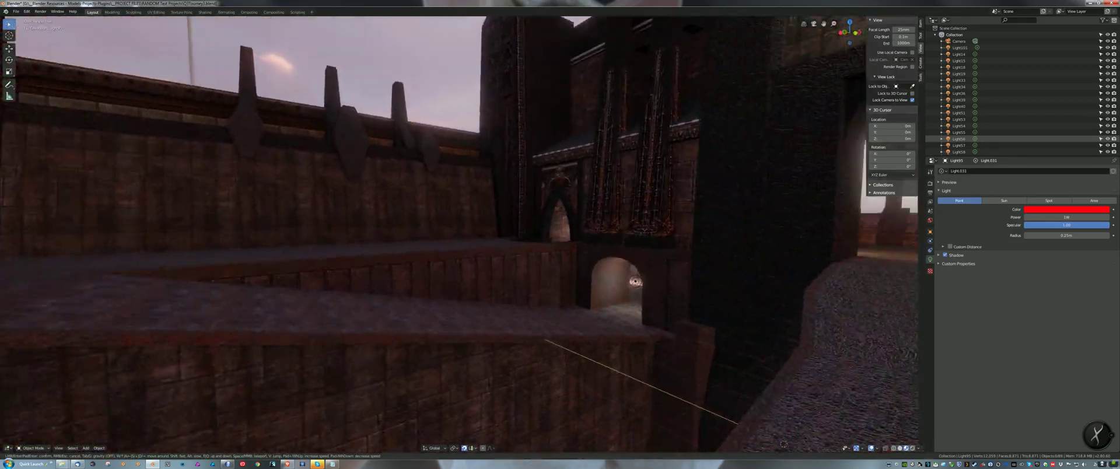
key("w")
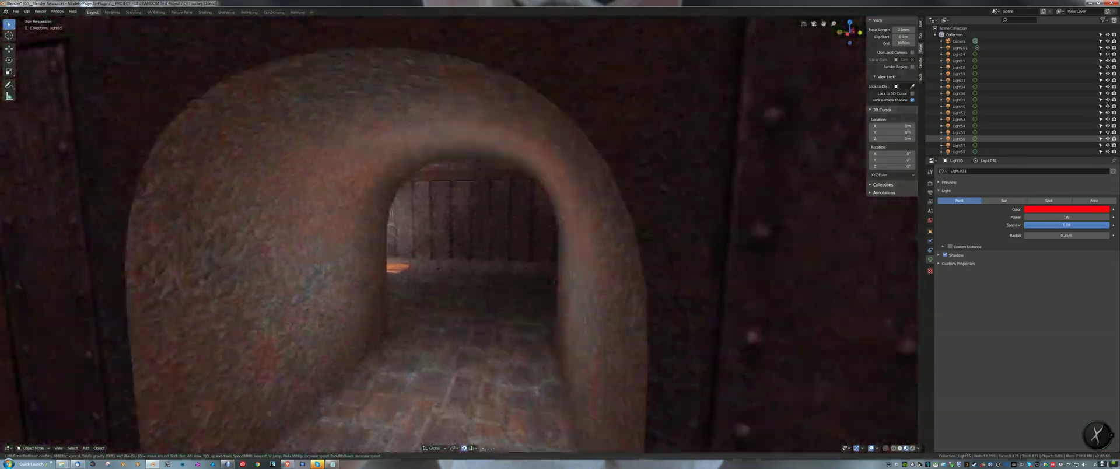
key("w")
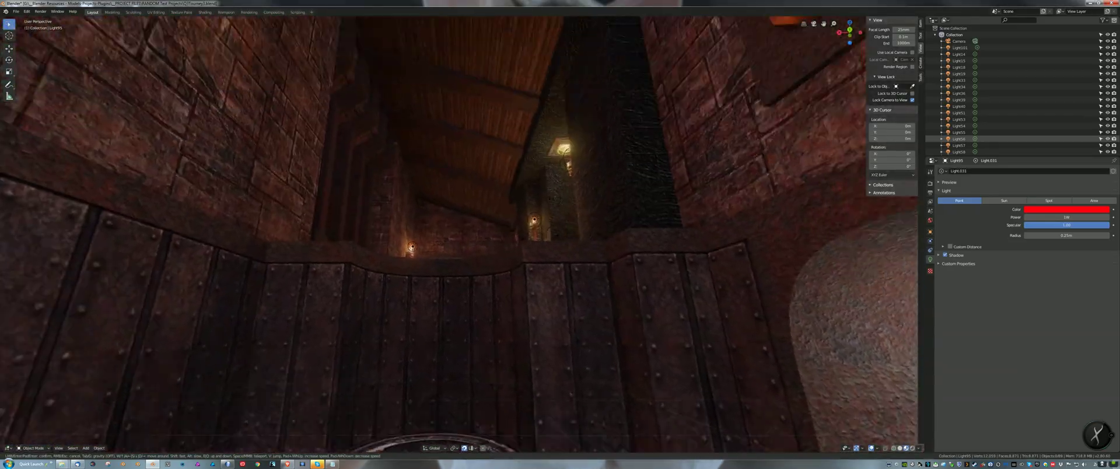
key("w")
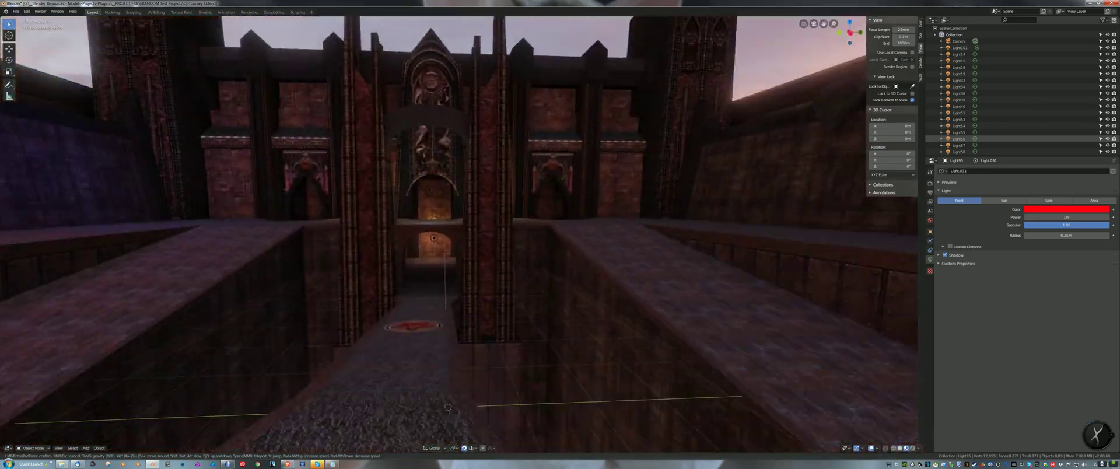
Walk across the bridge and through the red-lit hall, past the torch-lit gate facade, and inspect the lava pit
key("w")
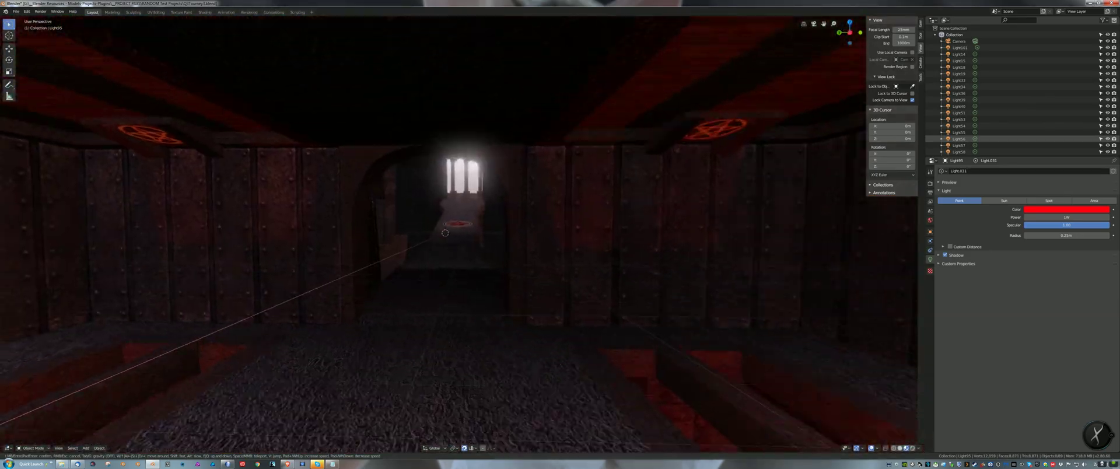
key("w")
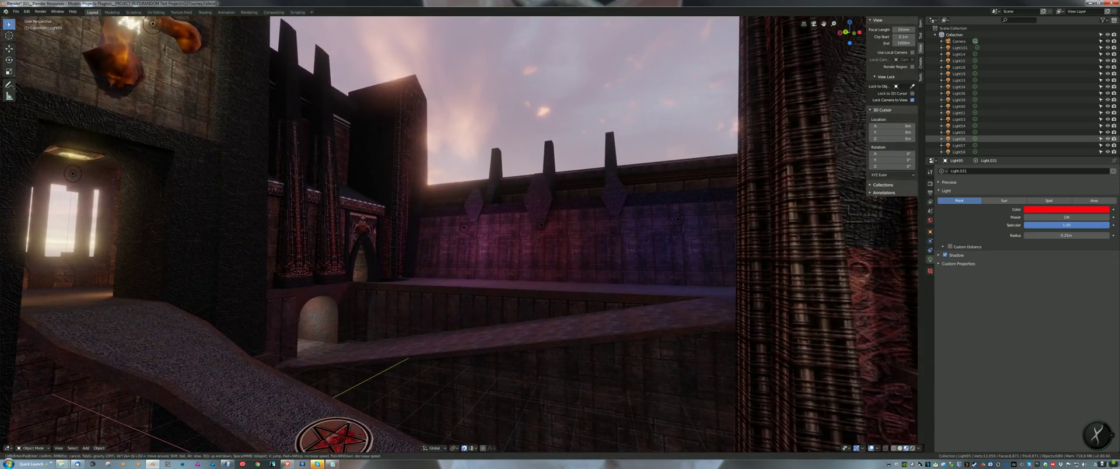
key("w")
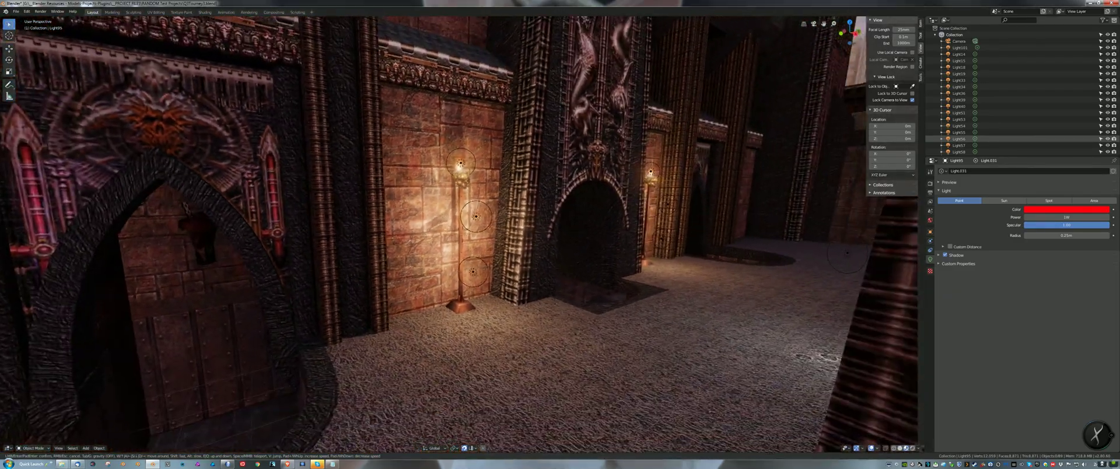
key("w")
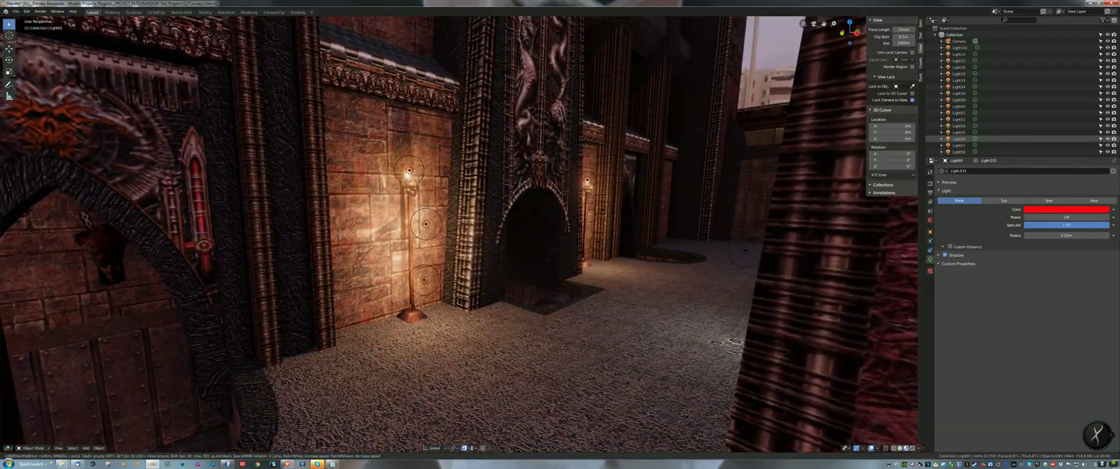
key("d")
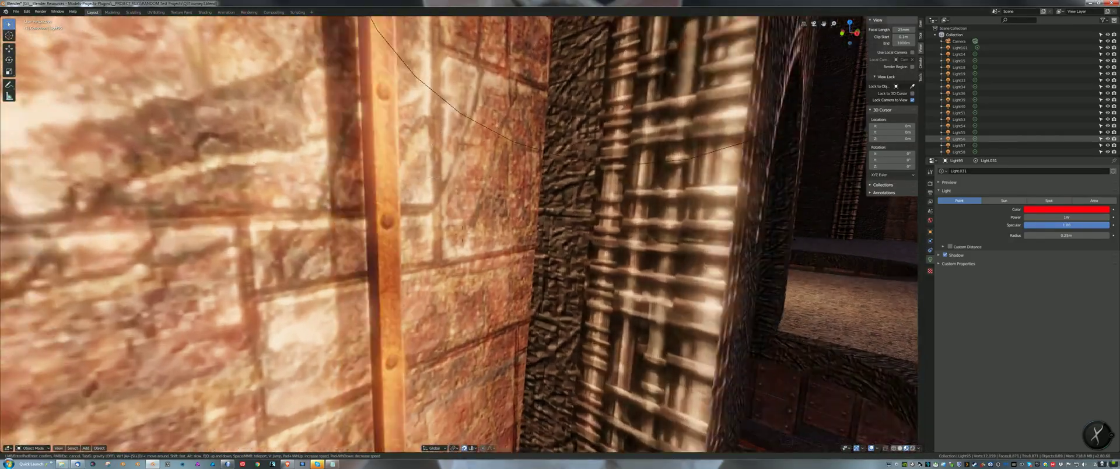
key("s")
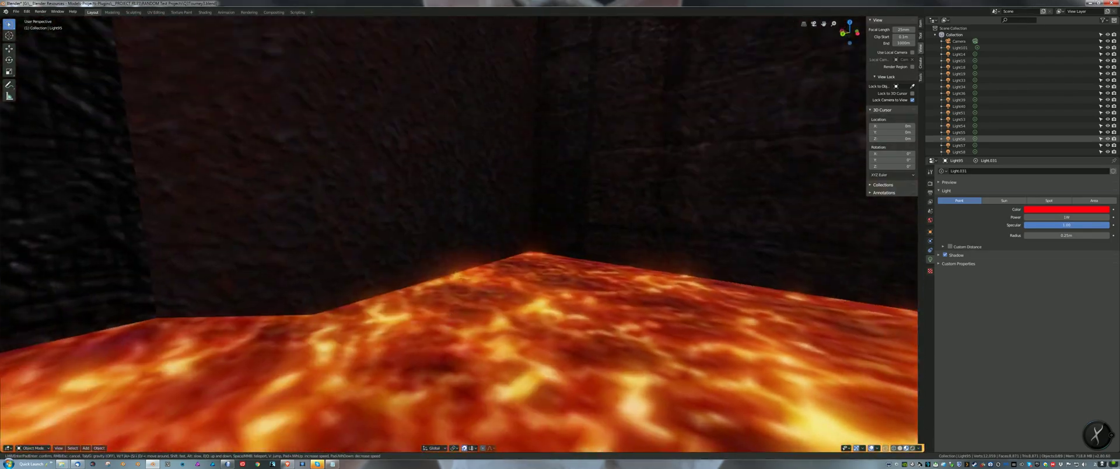
Walk through the arched tunnel to the round pad in the riveted alcove and jump up to the torch-lit upper hall
key("w")
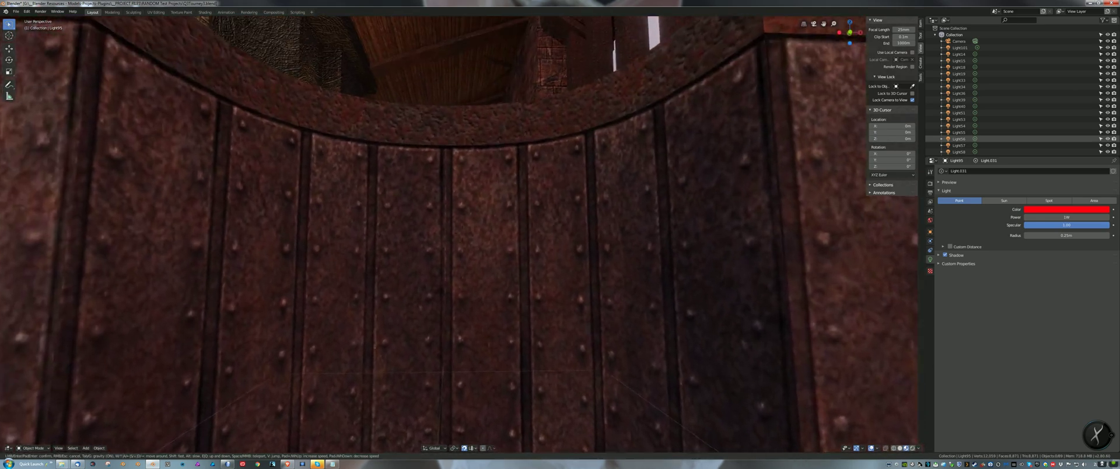
key("w")
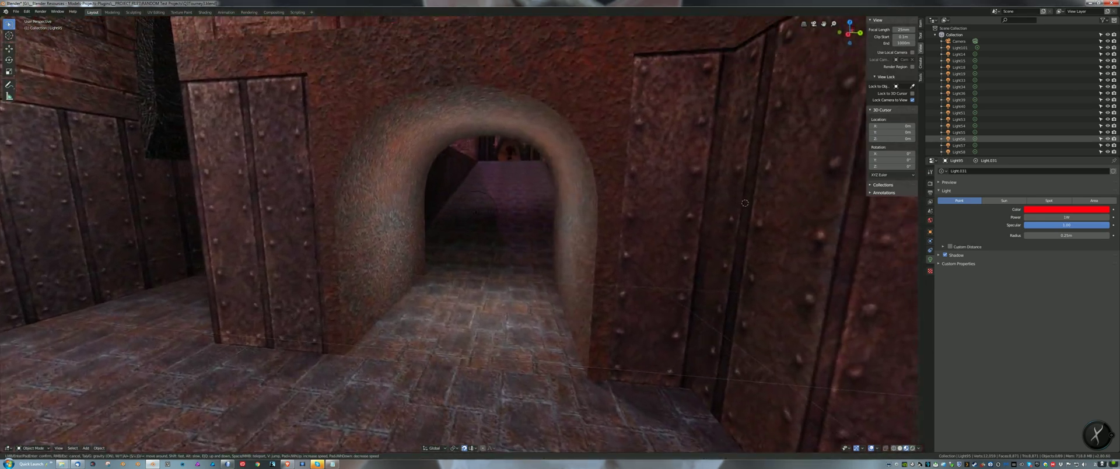
key("s")
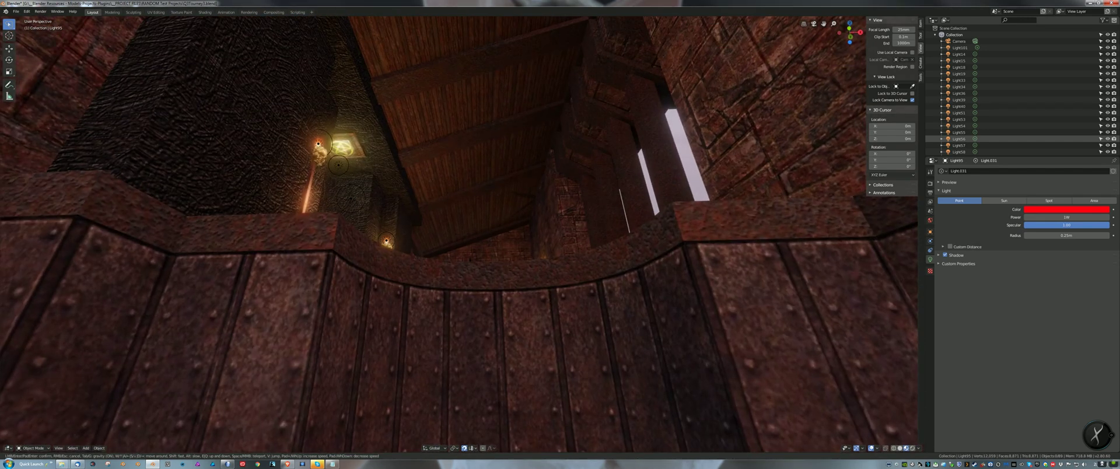
key("w")
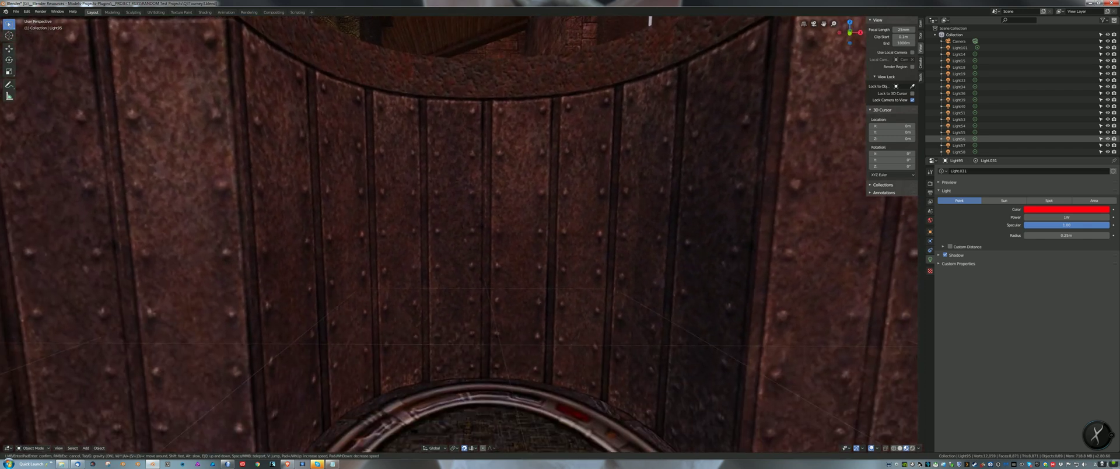
key("w")
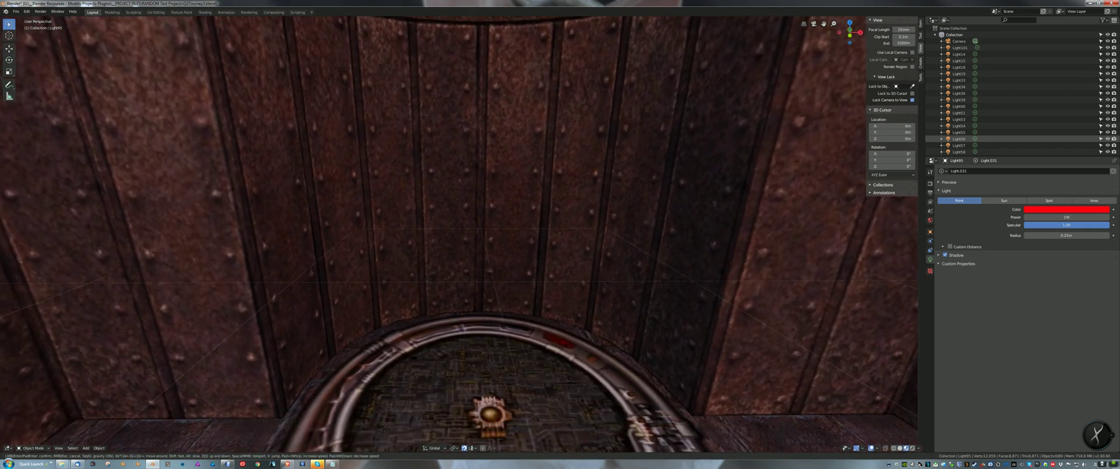
key("v")
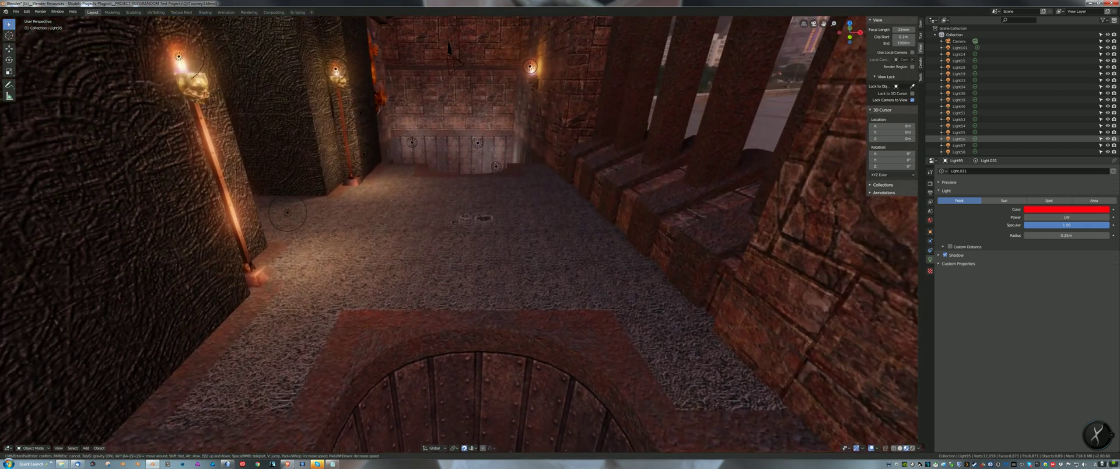
Move outside and beneath the castle to view its underside and lava plane, and fly back in above the ramps
key("w")
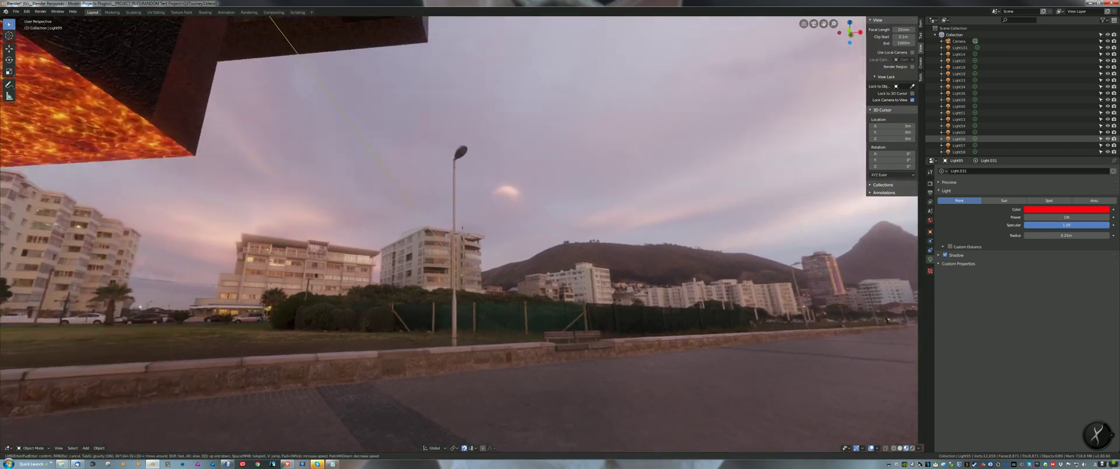
key("s")
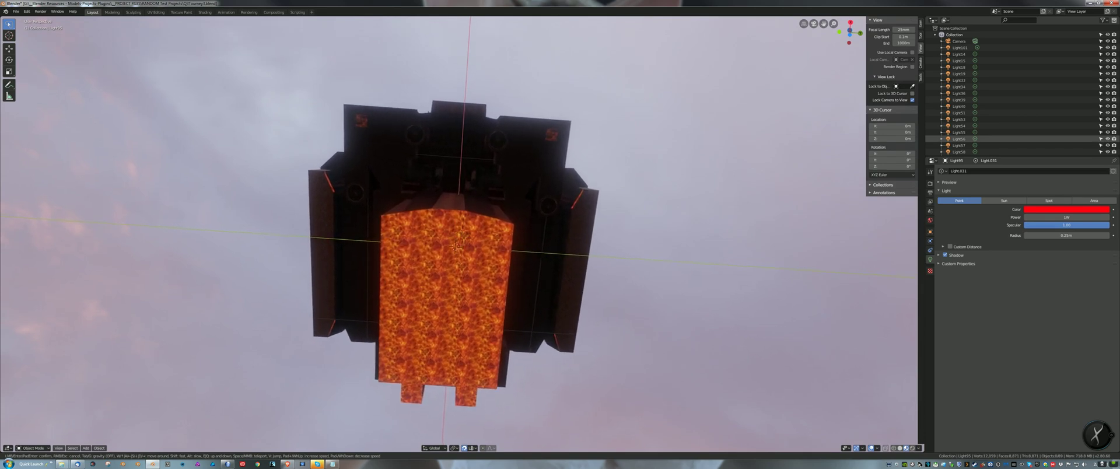
key("w")
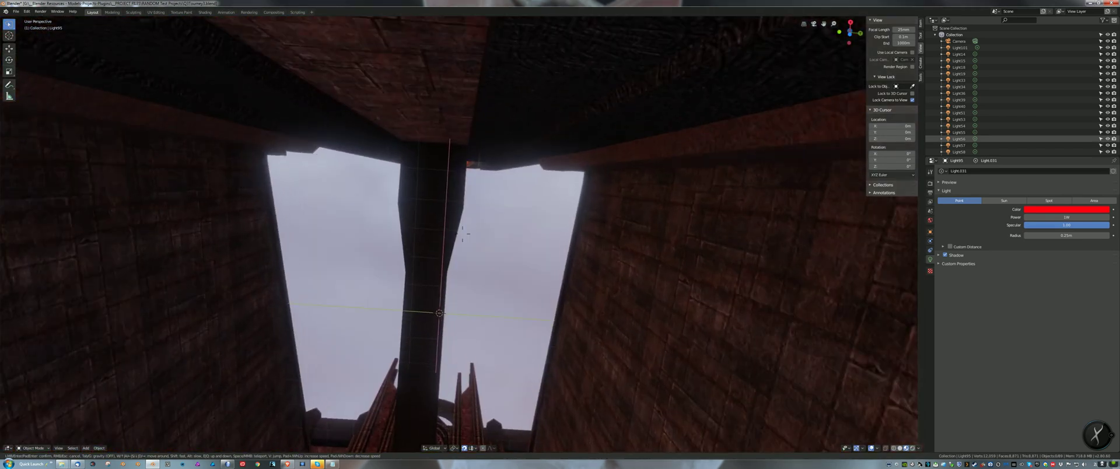
key("w")
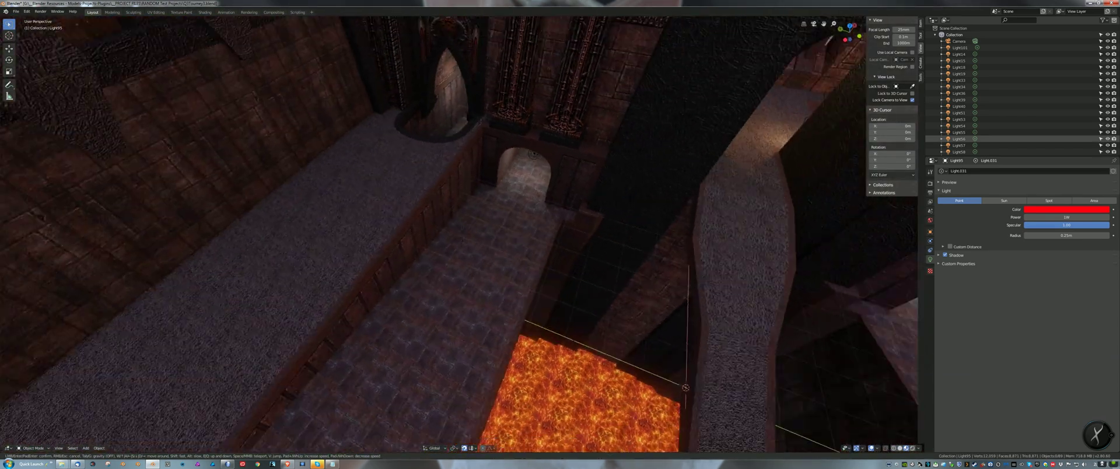
key("w")
Walk through the lower arched tunnel, view the riveted alcove from outside its walls, and return to the upper courtyard
mouse_move(482, 300)
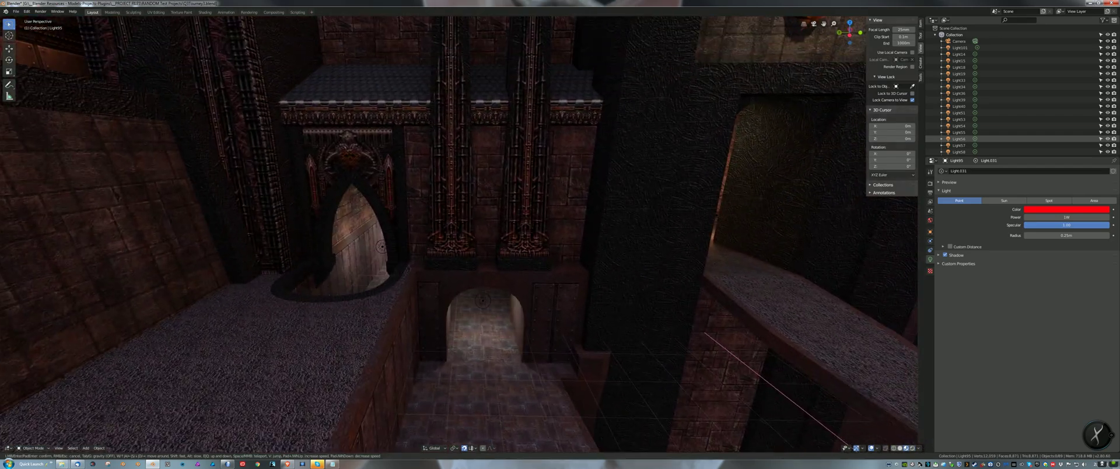
key("w")
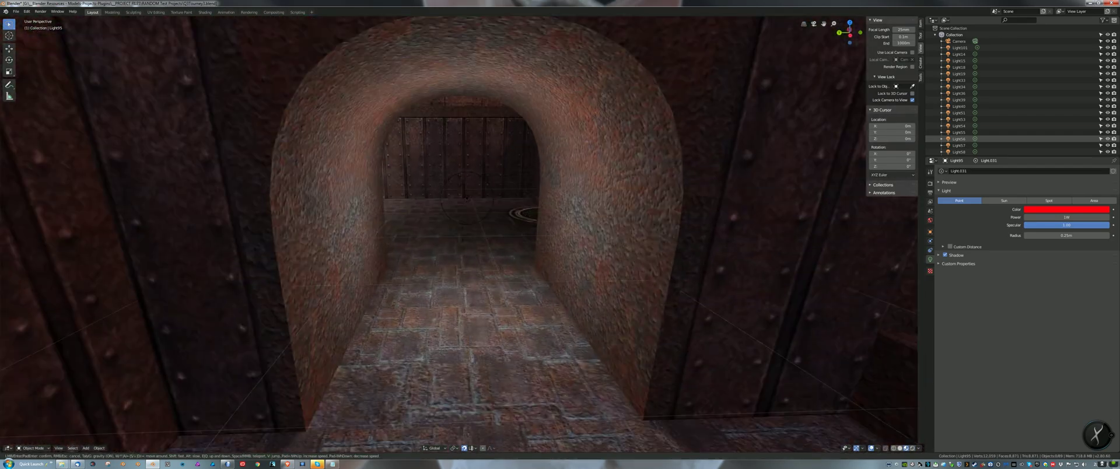
key("w")
mouse_move(467, 198)
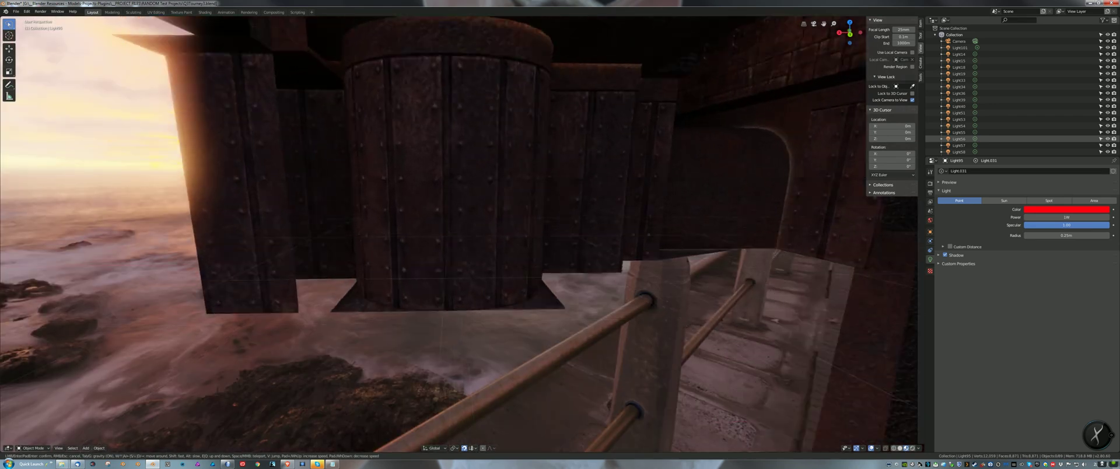
key("w")
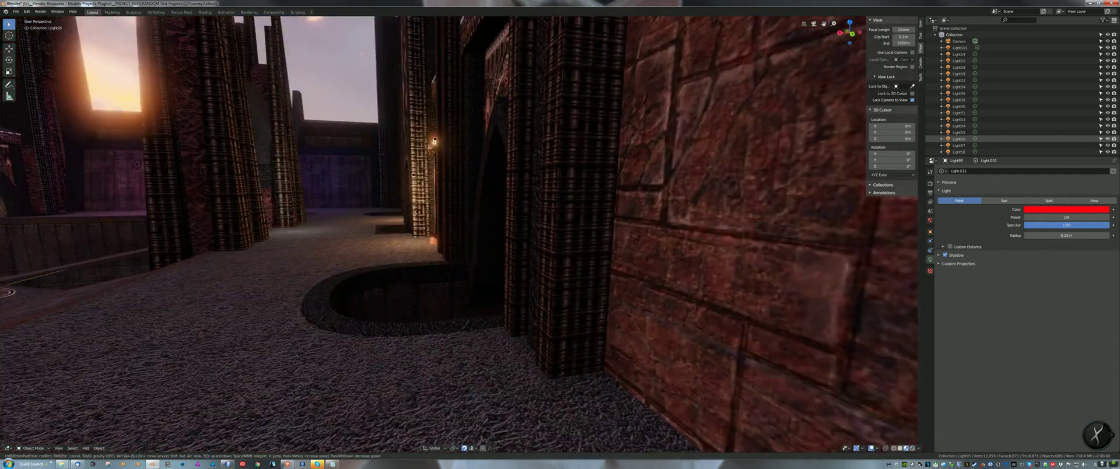
Adjust the viewing height in front of the pointed doorway and its neighbouring torch to inspect the facade
mouse_move(459, 235)
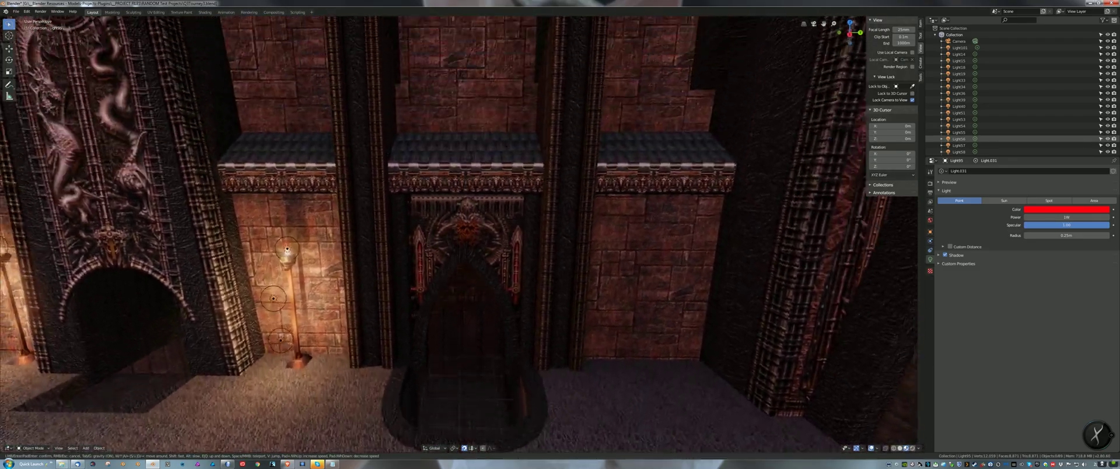
key("q")
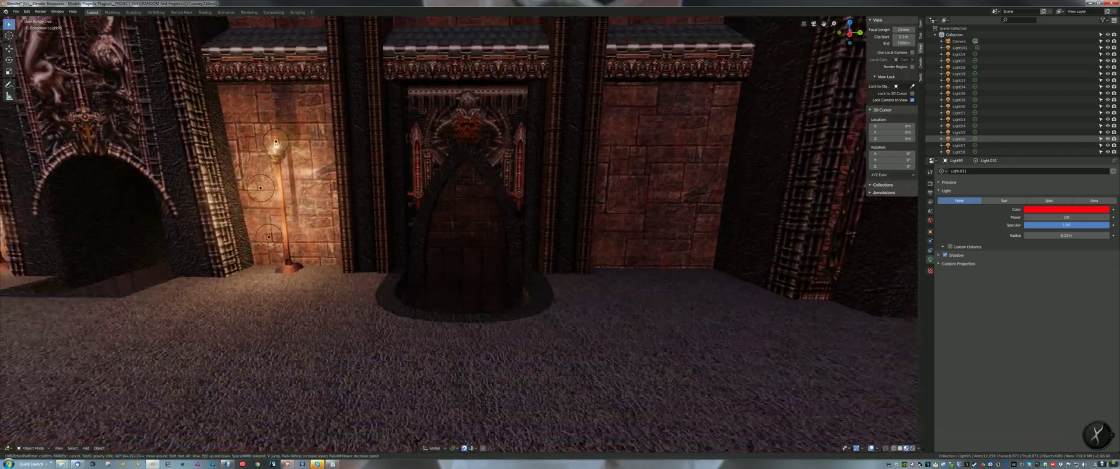
key("e")
key("q")
key("w")
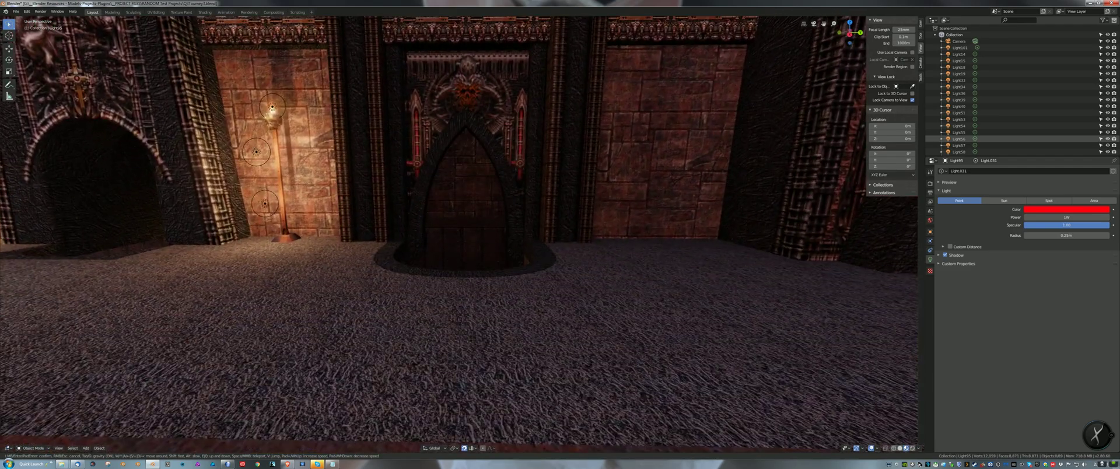
Walk down the side ramp and through the tunnel to the round pad in the riveted alcove, and end the walkthrough
key("w")
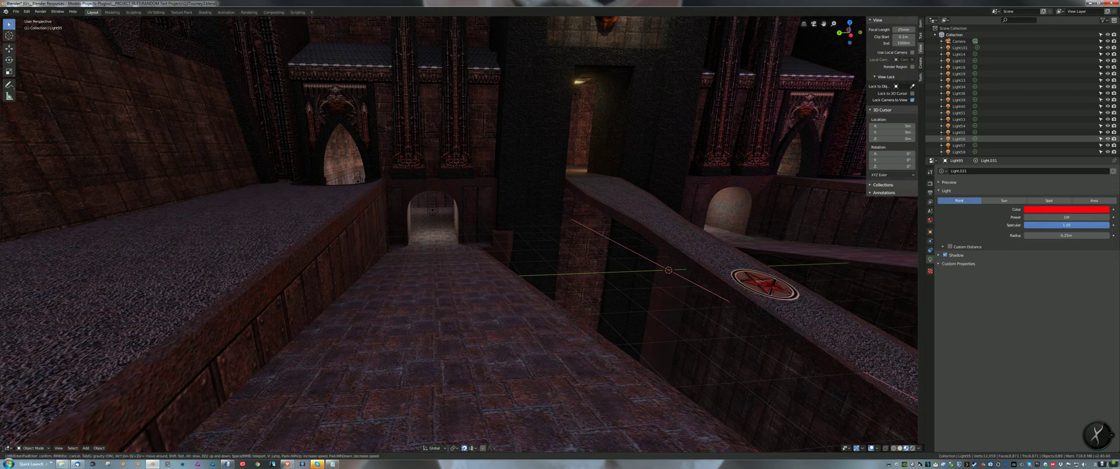
key("w")
key("w")
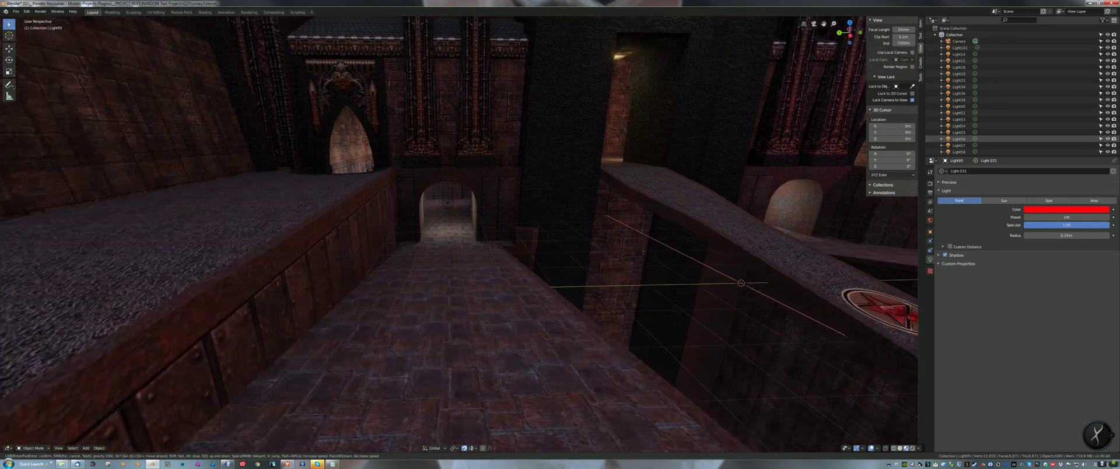
key("w")
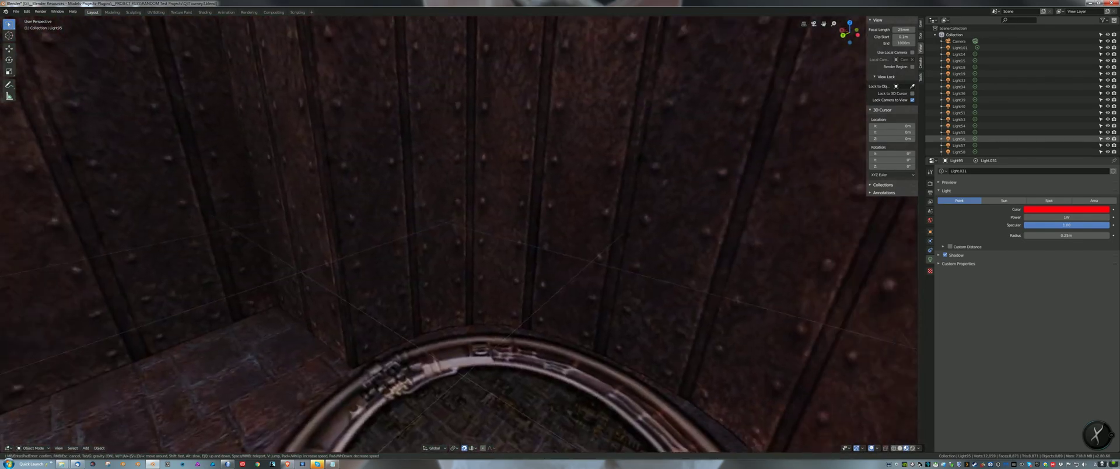
key("w")
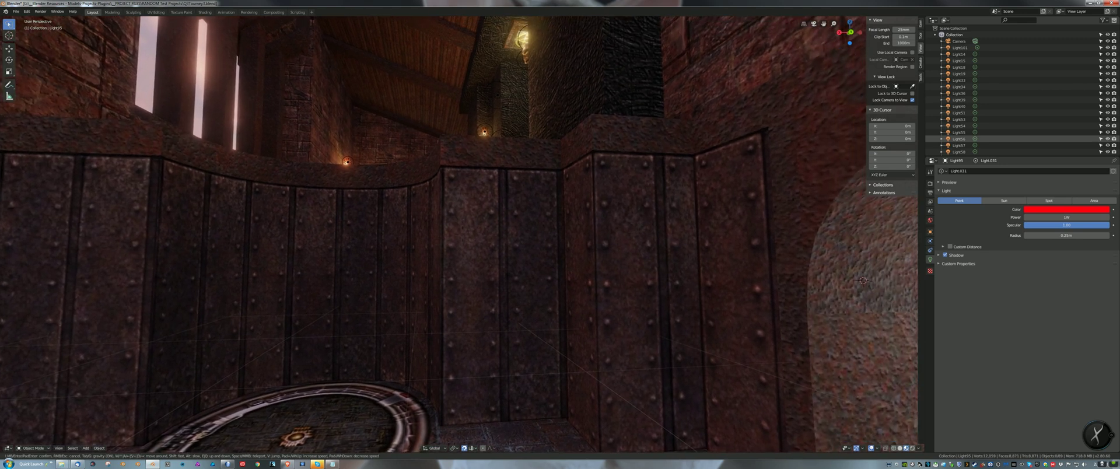
key("Escape")
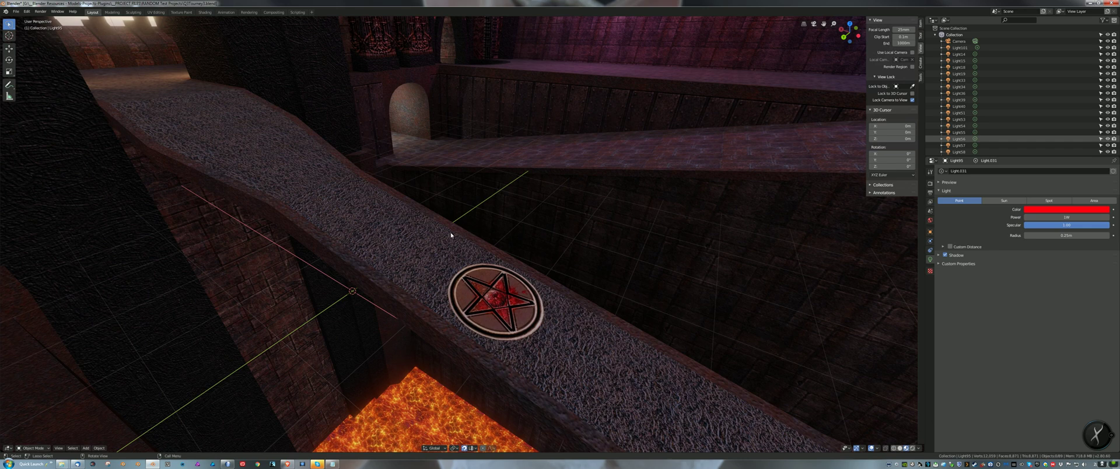
Restart walk navigation from the pentagram bridge, pass through the tunnel, and view the square fiery floor panel in the riveted room
middle_click_drag(451, 236, 432, 182)
key("shift+grave")
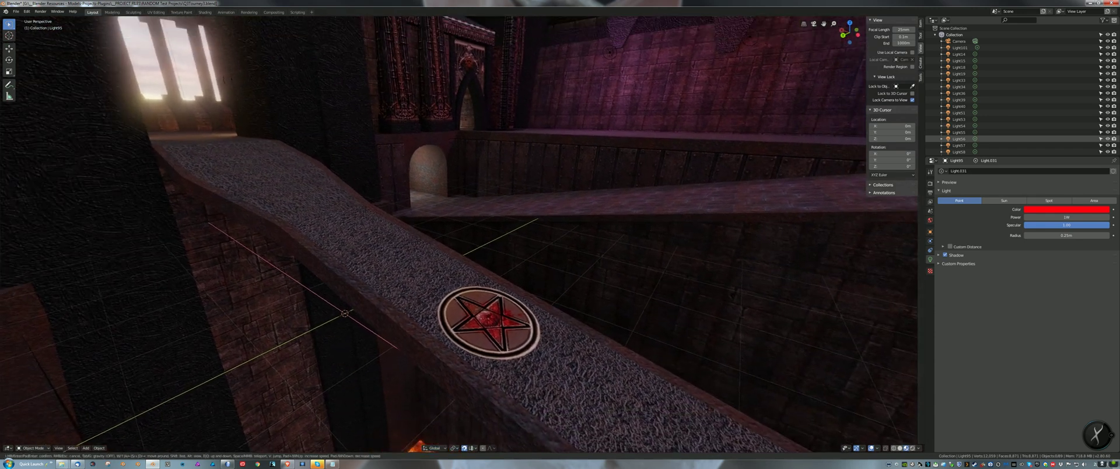
key("w")
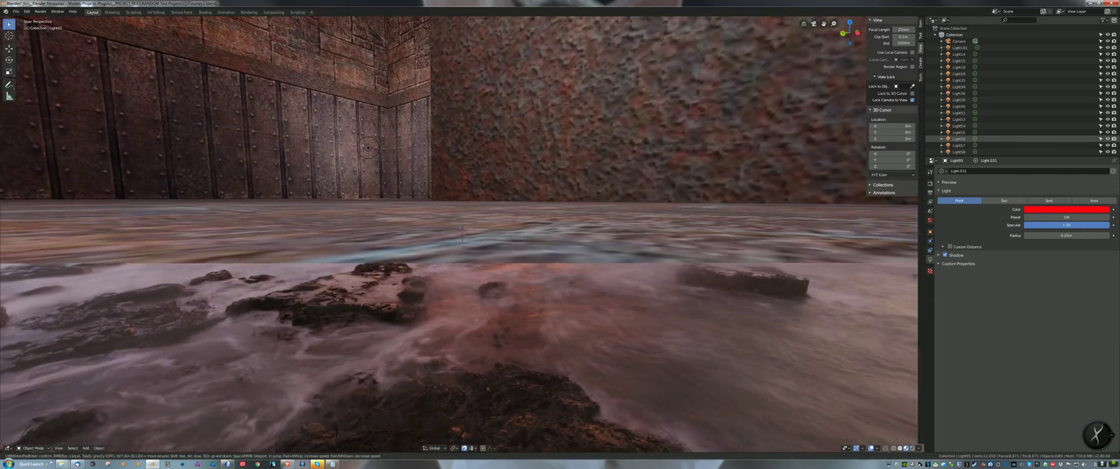
key("w")
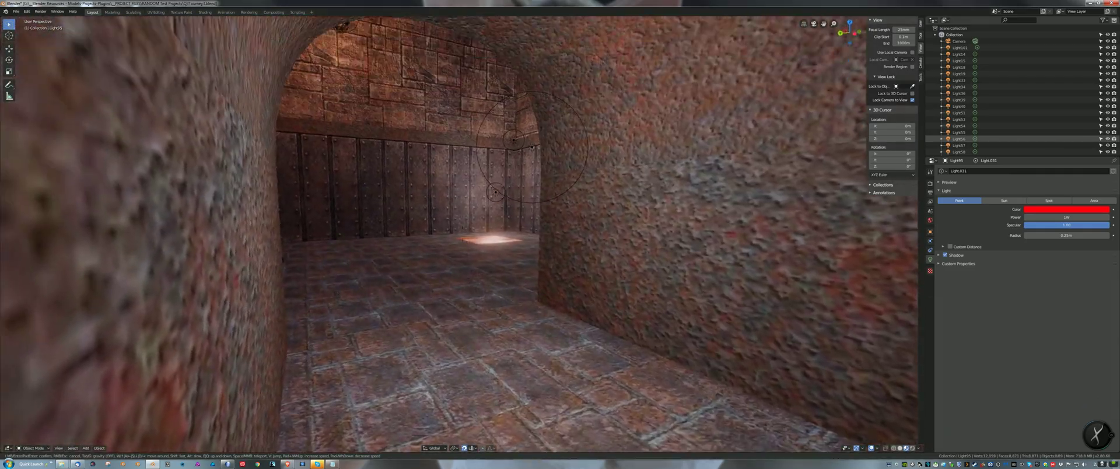
key("e")
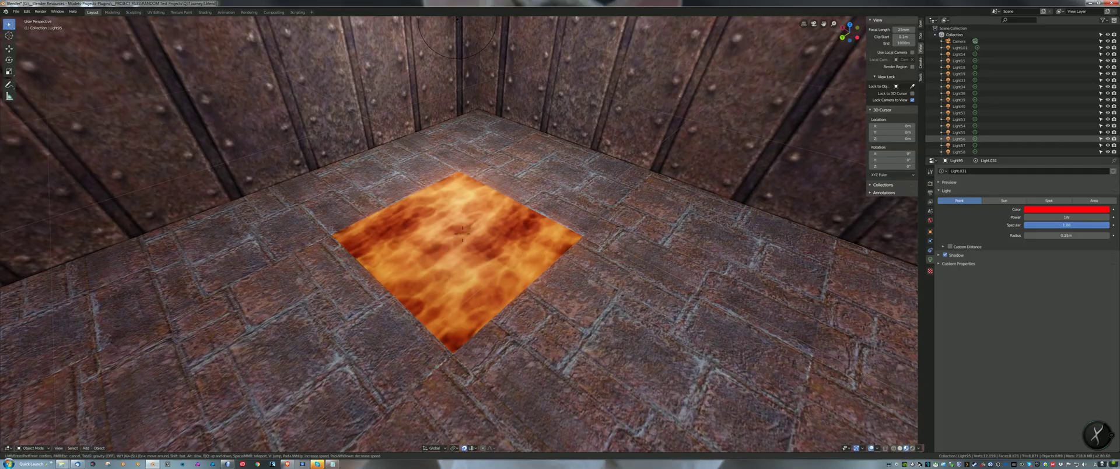
left_click(462, 233)
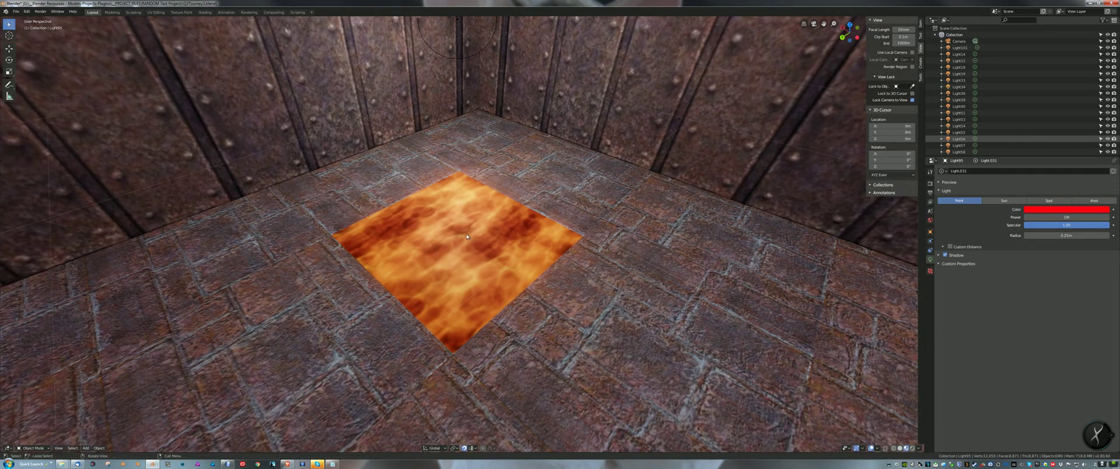
middle_click_drag(462, 233, 371, 191)
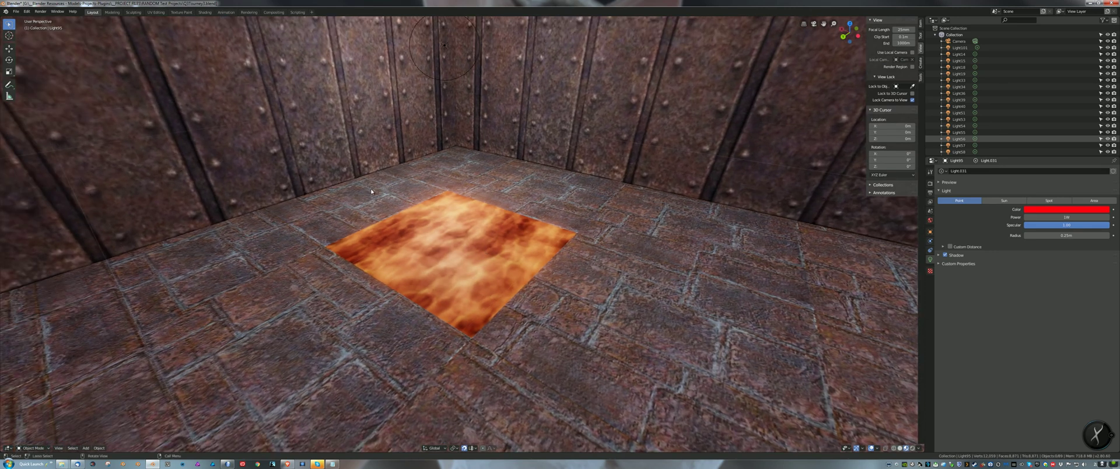
Open the Navigation preferences, move and enlarge their window, and expand the Walk settings under Fly & Walk
left_click(26, 12)
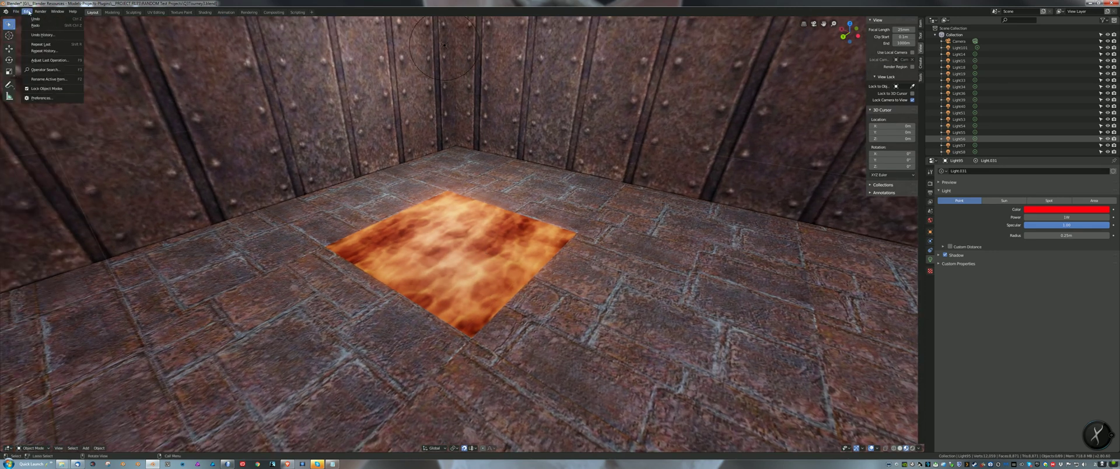
left_click(41, 98)
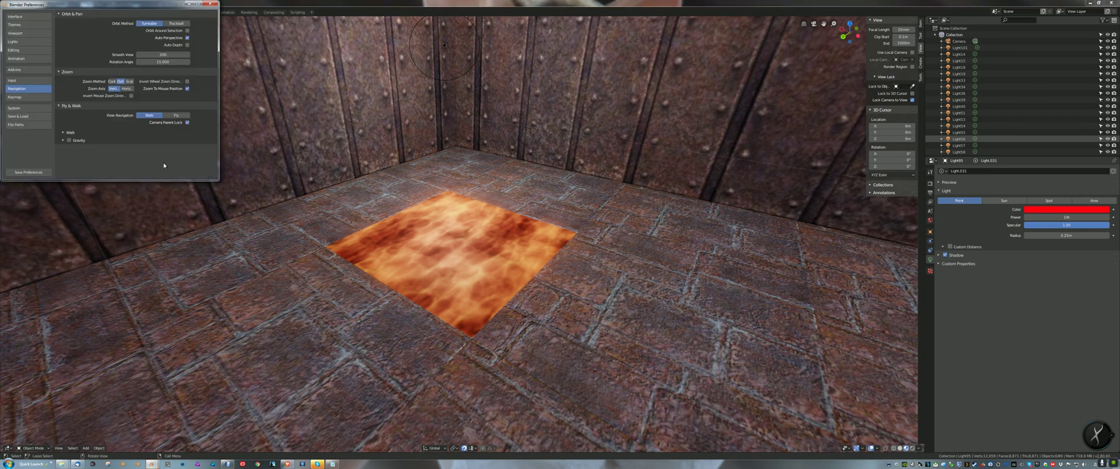
left_click_drag(57, 5, 214, 55)
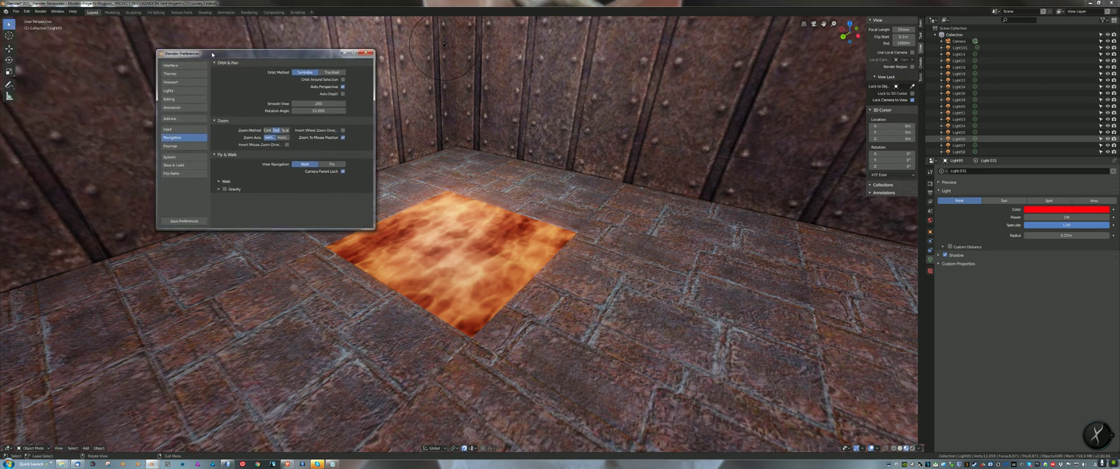
left_click_drag(376, 230, 591, 229)
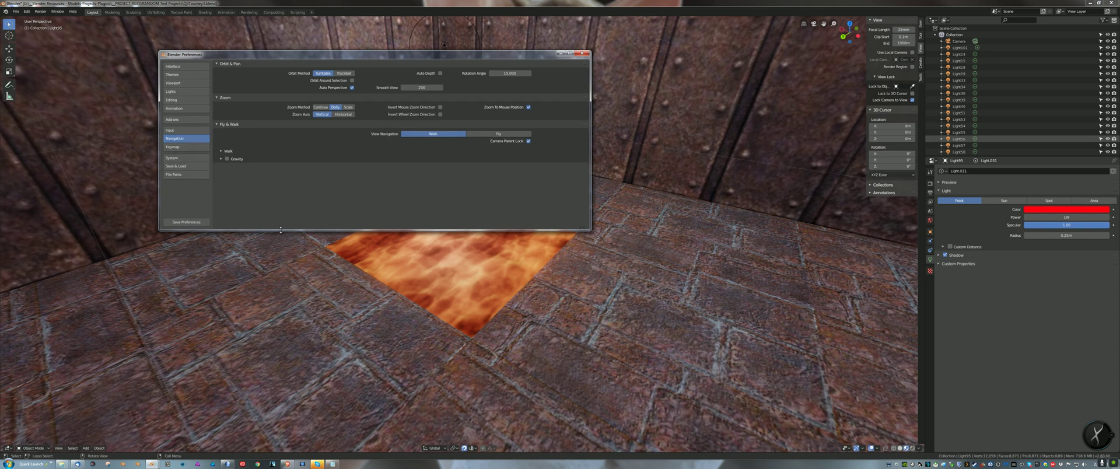
left_click_drag(280, 229, 281, 312)
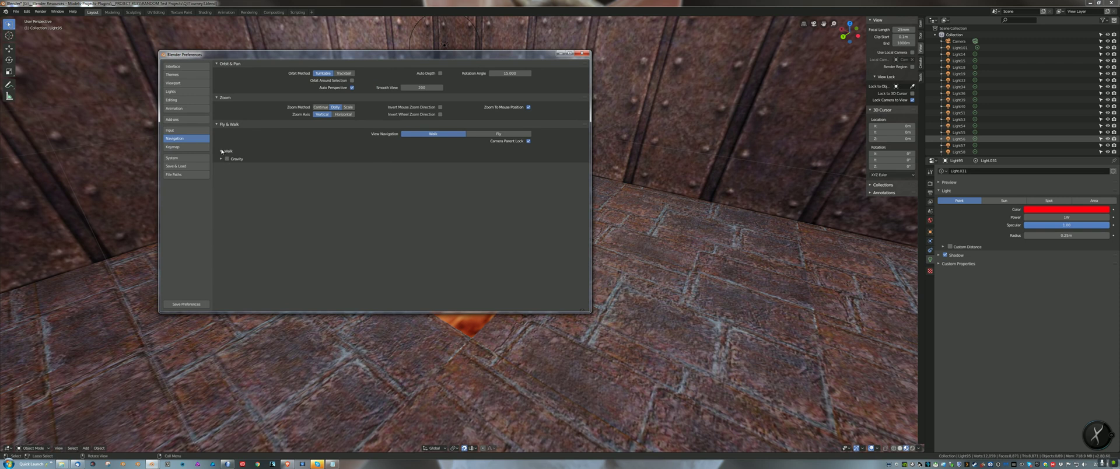
left_click(221, 151)
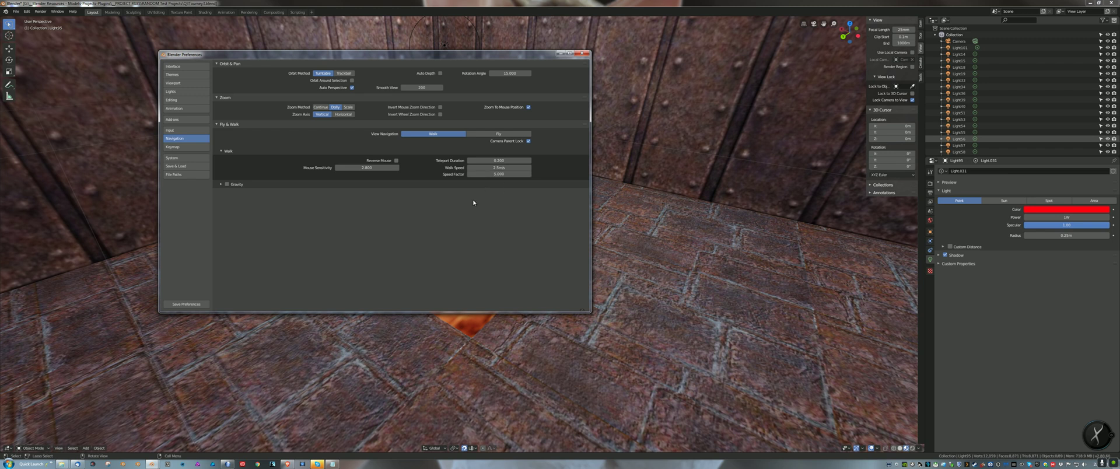
Expand the Gravity settings with View Height and Jump Height, and try switching gravity on and back off
left_click(221, 184)
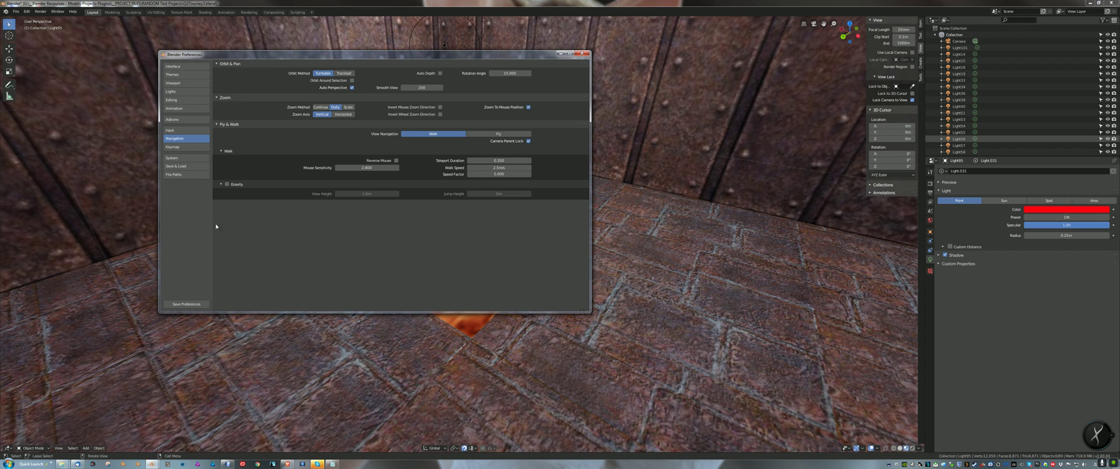
left_click(227, 184)
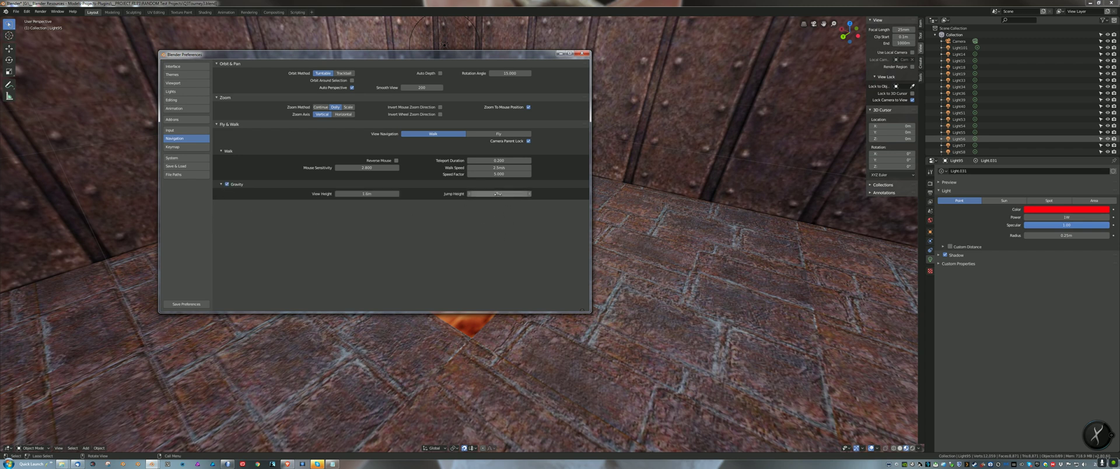
left_click(227, 184)
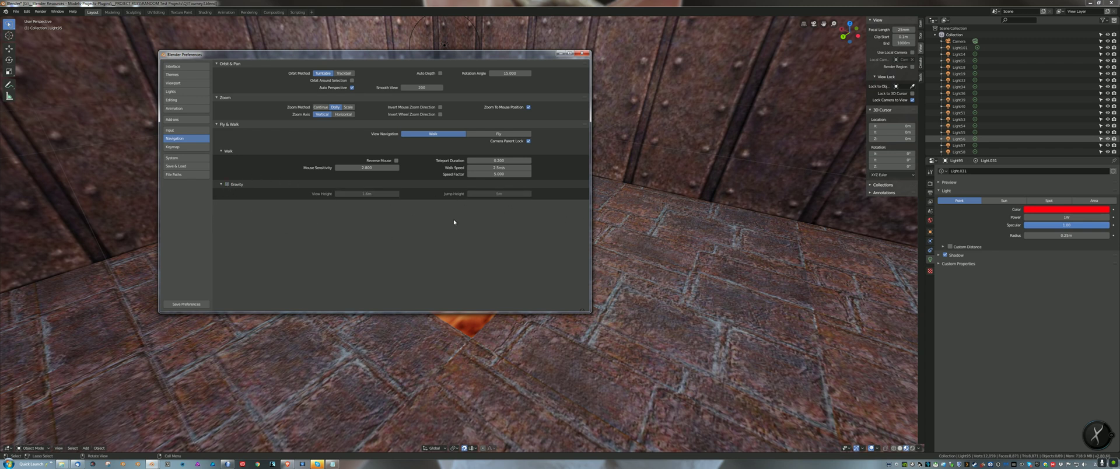
left_click(227, 184)
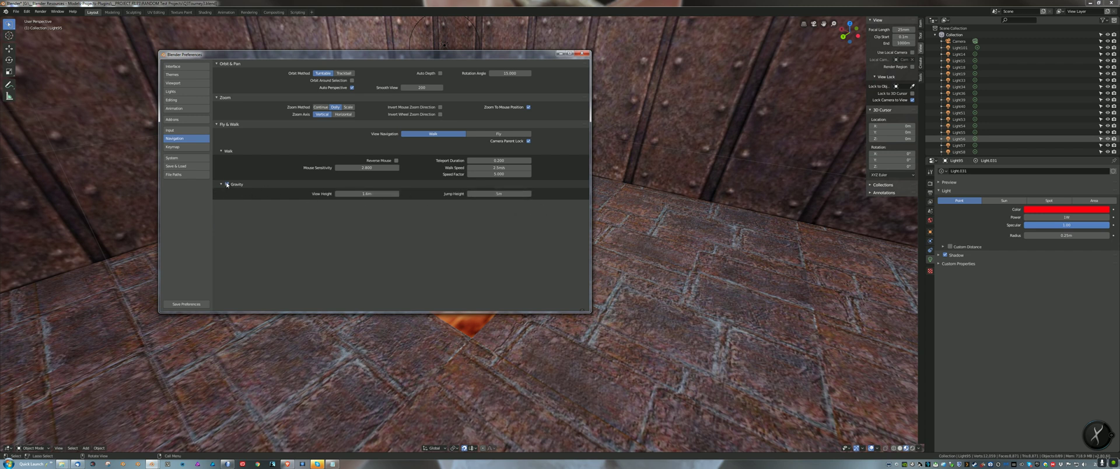
left_click(227, 185)
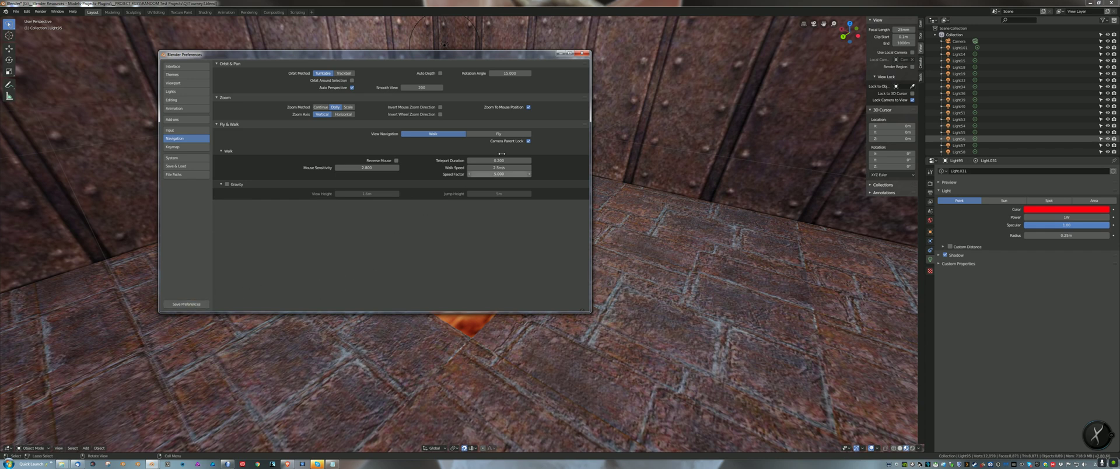
Close the preferences and orbit around the square fiery floor panel in the riveted room to view it from other angles
left_click(581, 53)
middle_click_drag(540, 198, 607, 203)
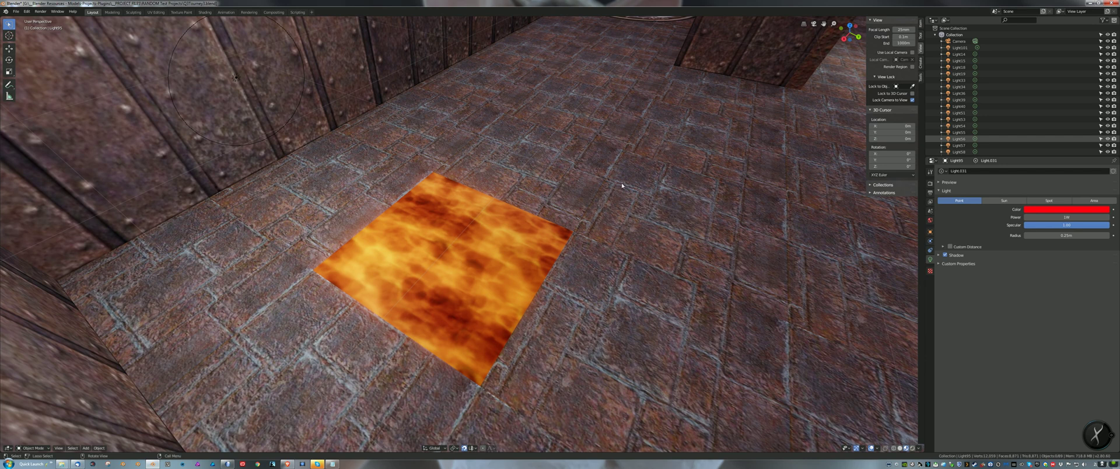
middle_click_drag(648, 175, 617, 165)
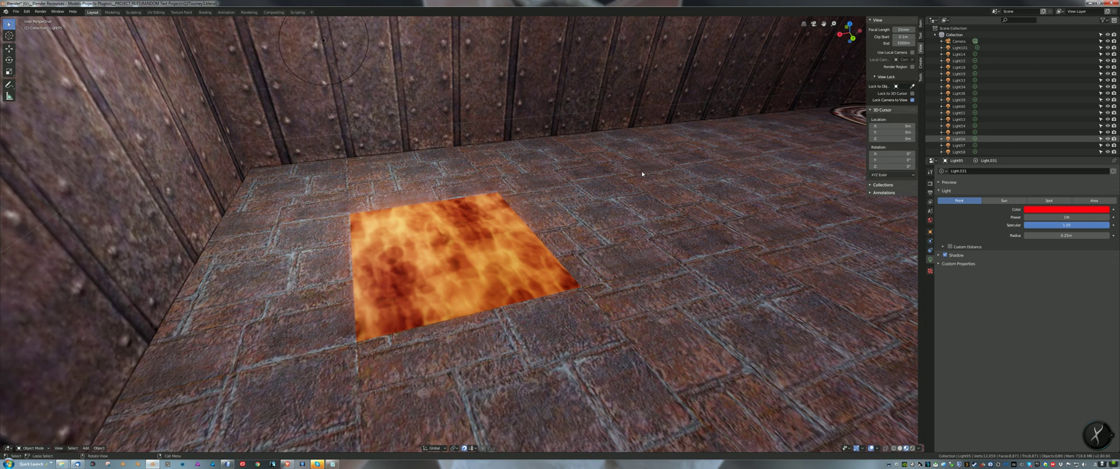